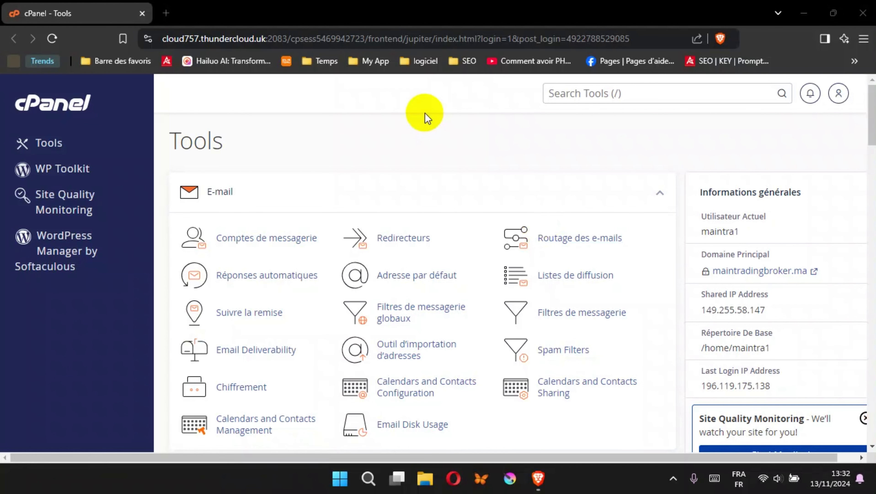
Step: Download the WordPress 6.7 zip from wordpress.org, save it as wordpress-6.7 in Téléchargements, and close the download page
{"action": "left_click", "coordinate": [167, 13]}
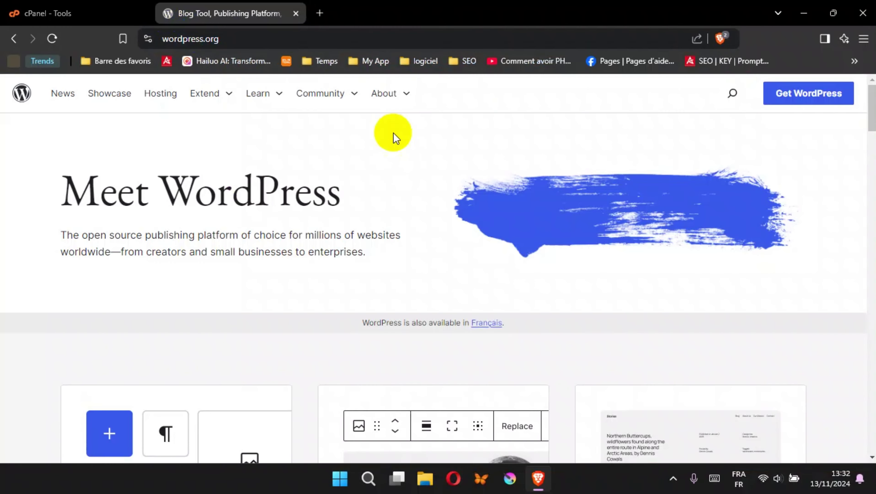
{"action": "left_click", "coordinate": [812, 96]}
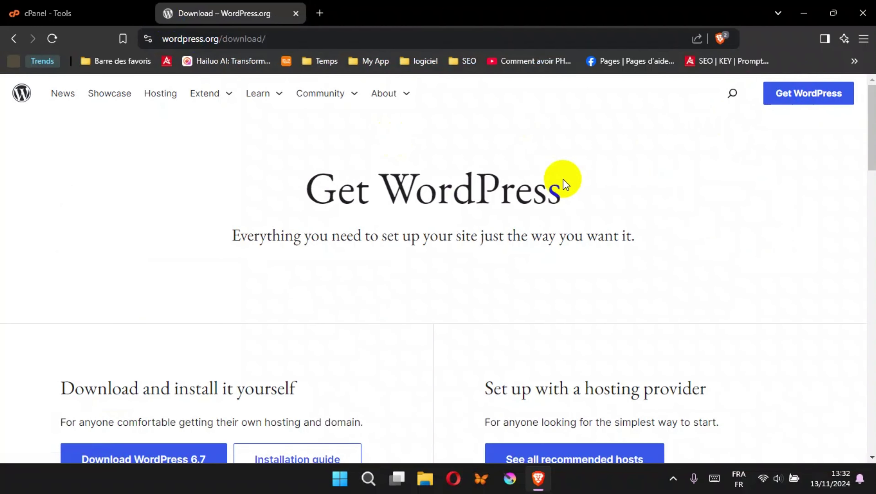
{"action": "scroll", "coordinate": [372, 319], "scroll_direction": "down", "scroll_amount": 5}
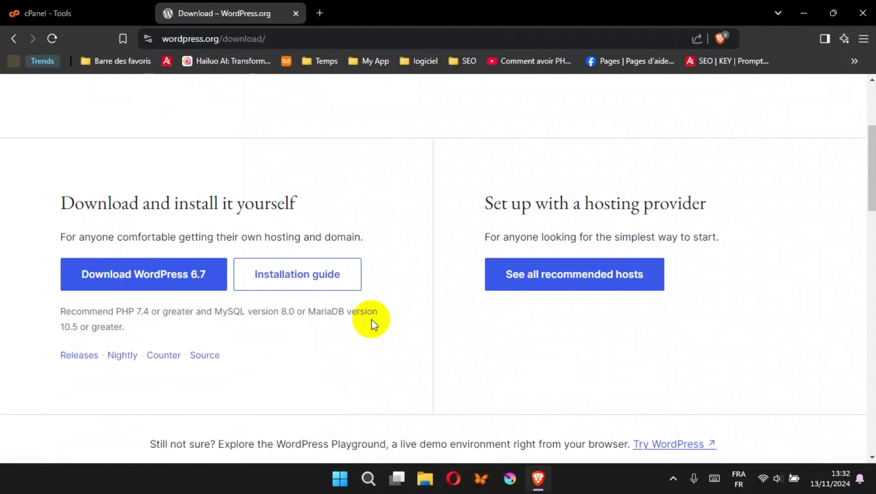
{"action": "left_click", "coordinate": [166, 281]}
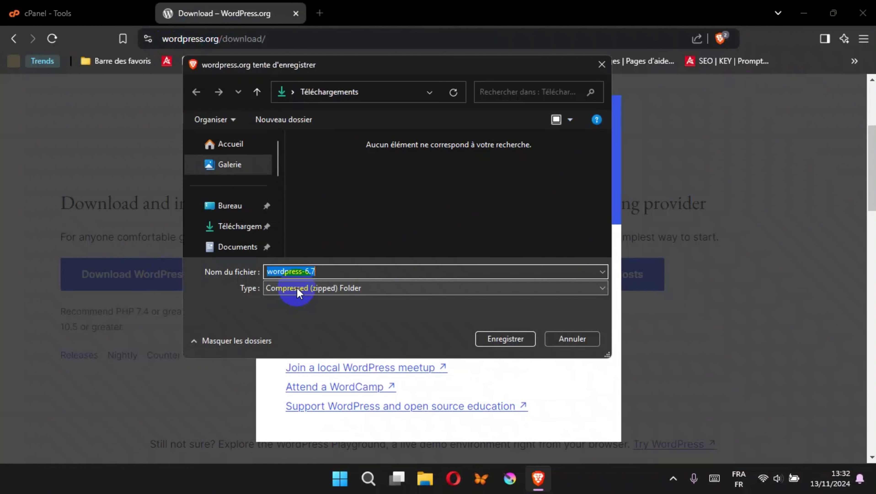
{"action": "left_click", "coordinate": [237, 226]}
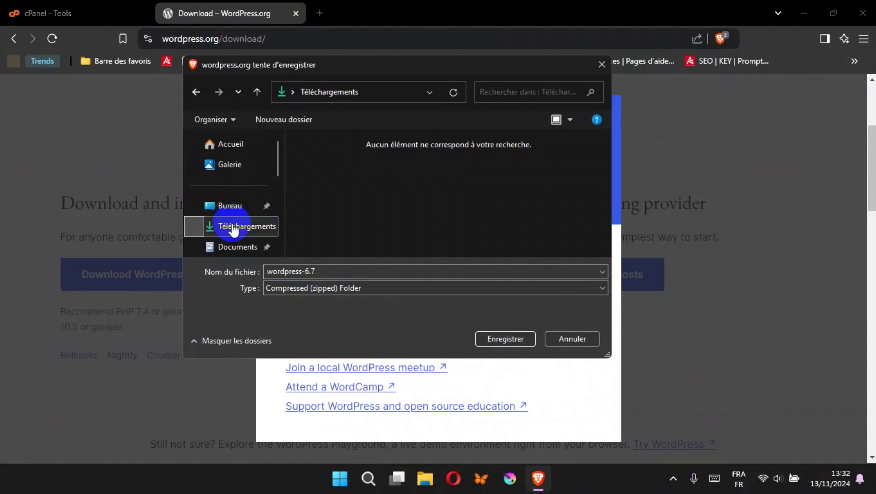
{"action": "left_click", "coordinate": [499, 339]}
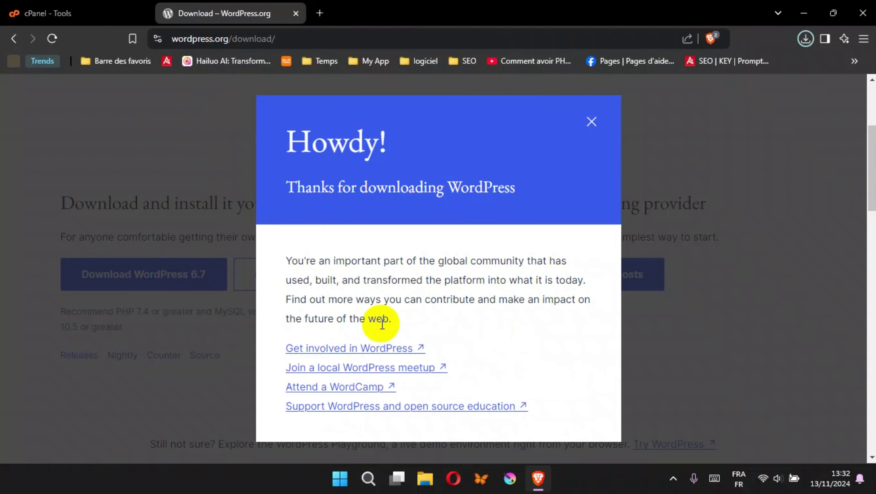
{"action": "key", "text": "ctrl+w"}
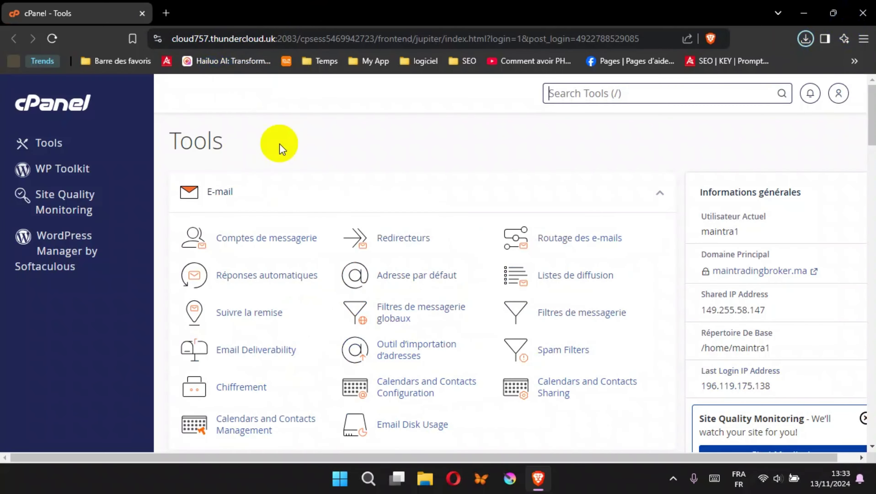
Step: Open the cPanel file manager and go into the public_html folder
{"action": "scroll", "coordinate": [262, 191], "scroll_direction": "down", "scroll_amount": 5}
{"action": "scroll", "coordinate": [263, 190], "scroll_direction": "down", "scroll_amount": 10}
{"action": "left_click", "coordinate": [273, 158]}
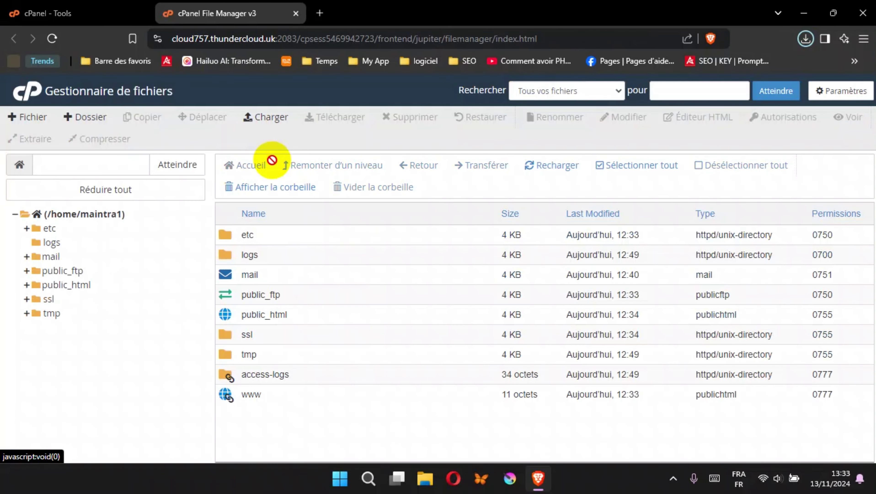
{"action": "double_click", "coordinate": [345, 316]}
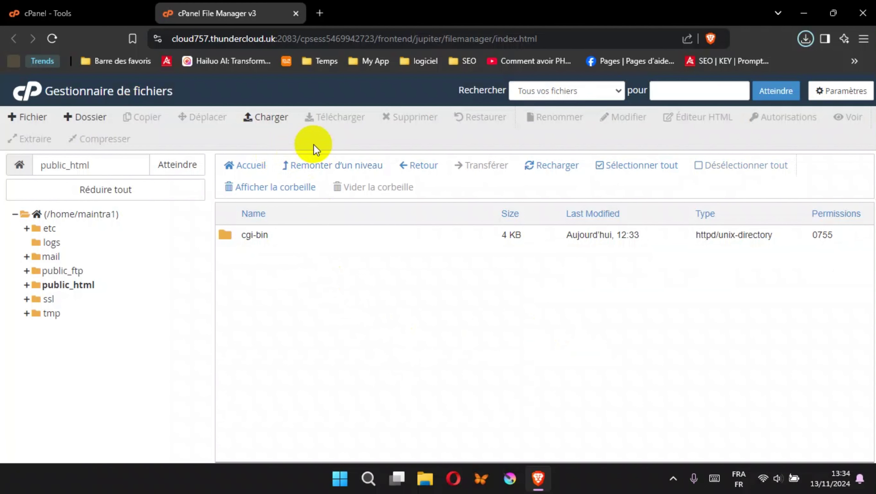
Step: Upload wordpress-6.7.zip to the public_html folder and close the upload page
{"action": "left_click", "coordinate": [275, 123]}
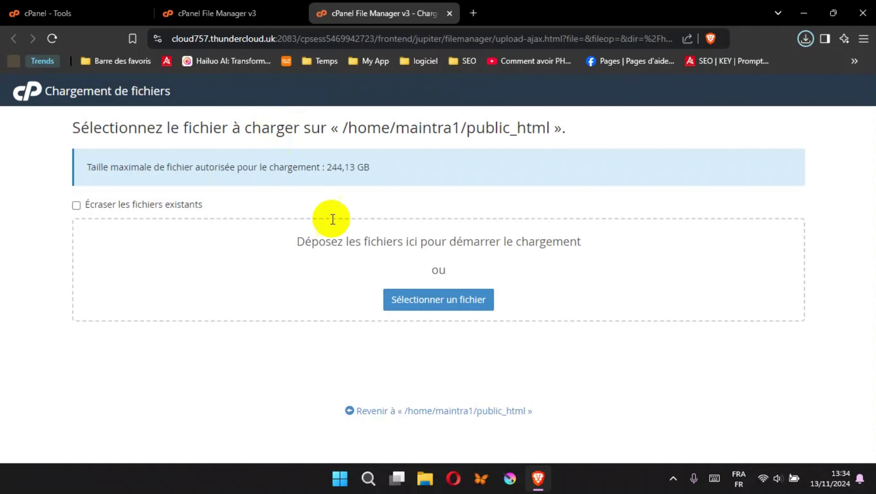
{"action": "left_click", "coordinate": [432, 297]}
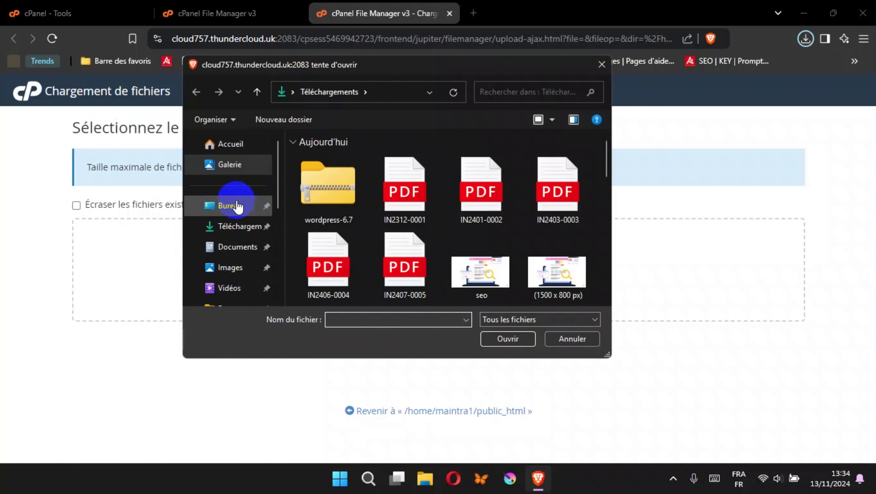
{"action": "left_click", "coordinate": [230, 205]}
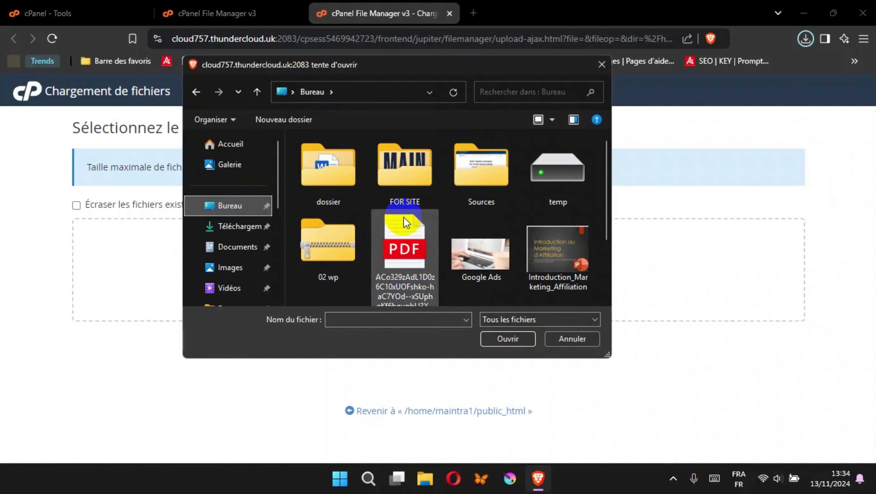
{"action": "scroll", "coordinate": [406, 222], "scroll_direction": "down", "scroll_amount": 2}
{"action": "double_click", "coordinate": [325, 265]}
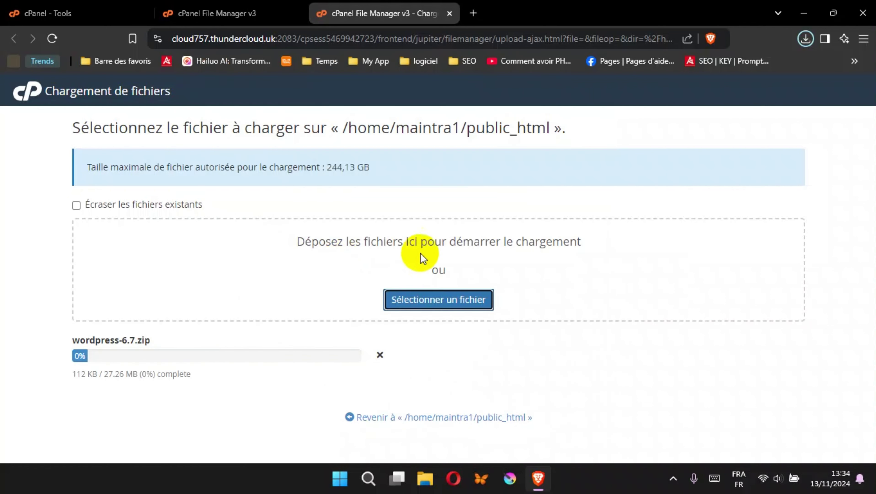
{"action": "left_click", "coordinate": [450, 13]}
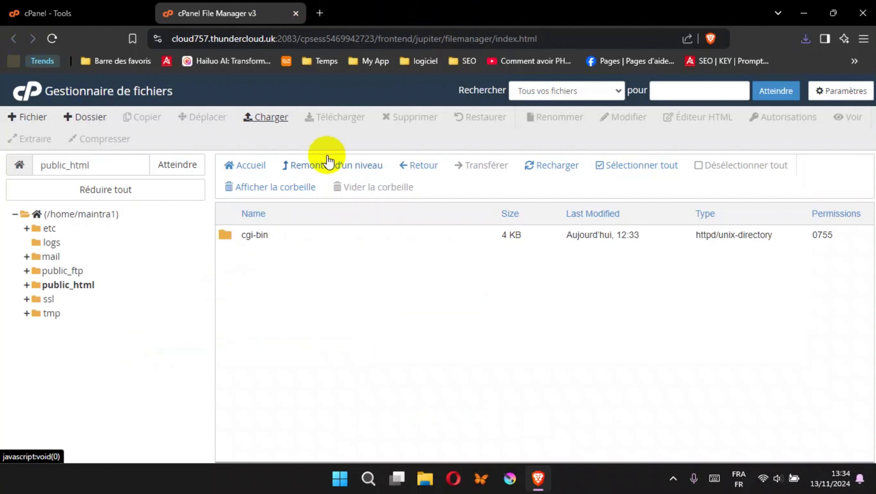
Step: Extract wordpress-6.7.zip into /public_html and dismiss the extraction results
{"action": "right_click", "coordinate": [339, 297]}
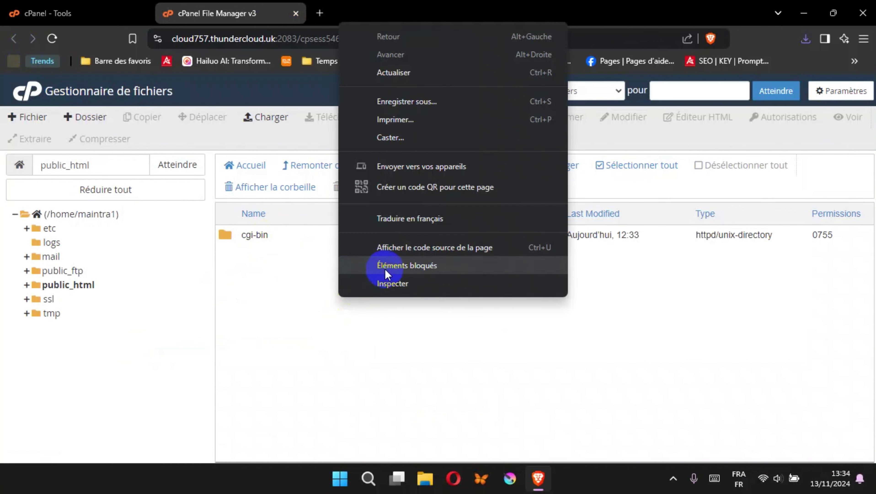
{"action": "key", "text": "Escape"}
{"action": "left_click", "coordinate": [365, 256]}
{"action": "right_click", "coordinate": [366, 257]}
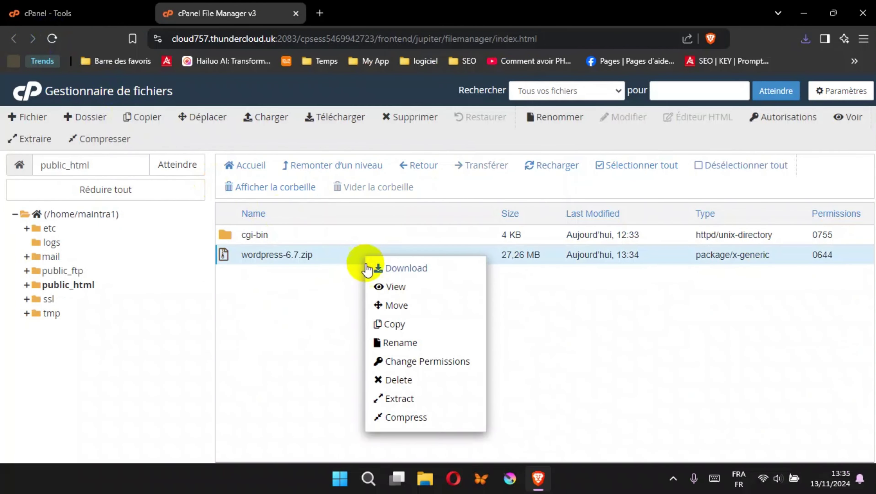
{"action": "left_click", "coordinate": [401, 399]}
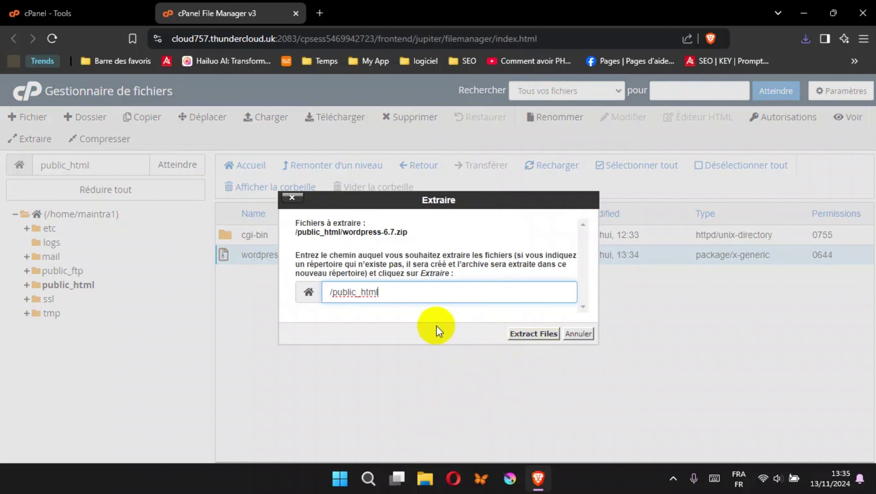
{"action": "left_click", "coordinate": [521, 333]}
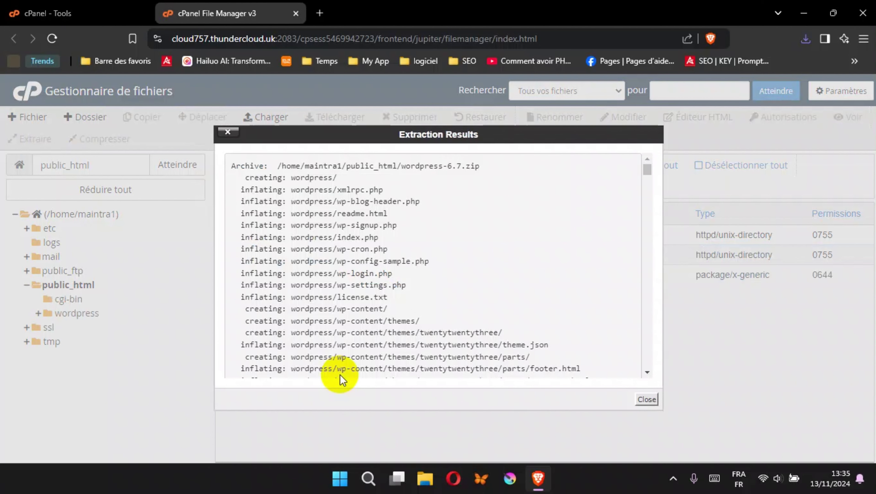
{"action": "left_click", "coordinate": [645, 399]}
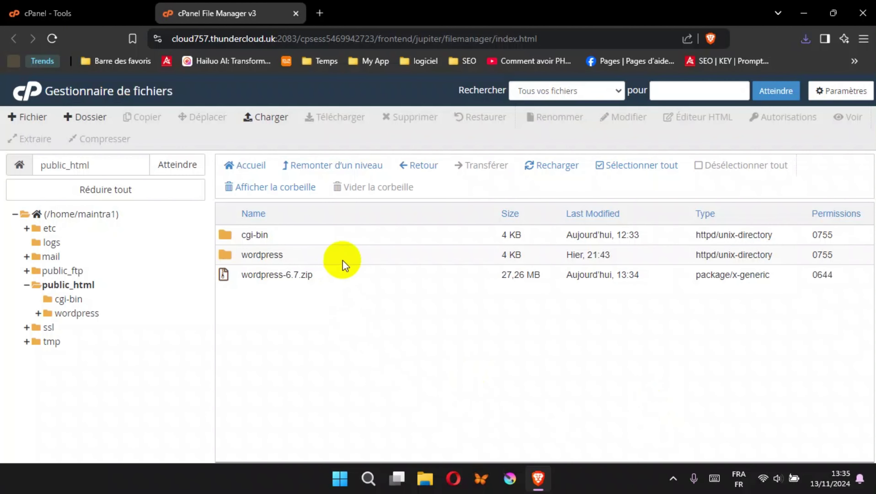
Step: Delete wordpress-6.7.zip from public_html by sending it to the trash
{"action": "left_click", "coordinate": [313, 282]}
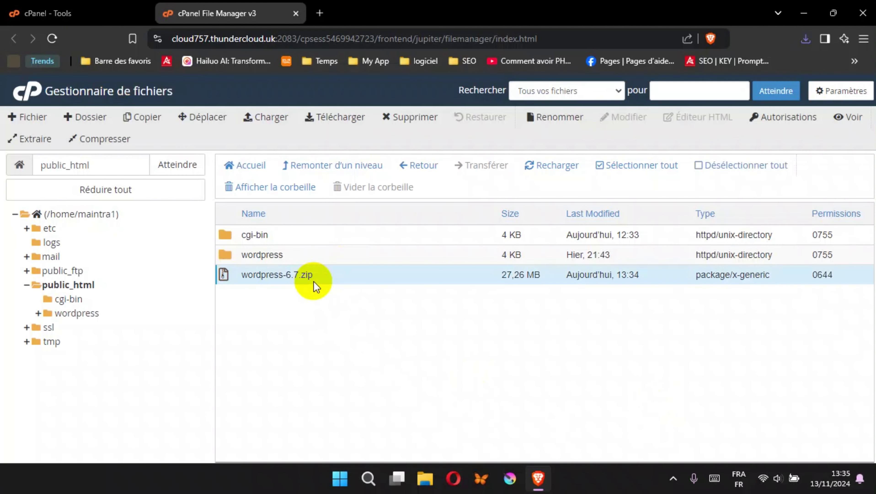
{"action": "left_click", "coordinate": [417, 116]}
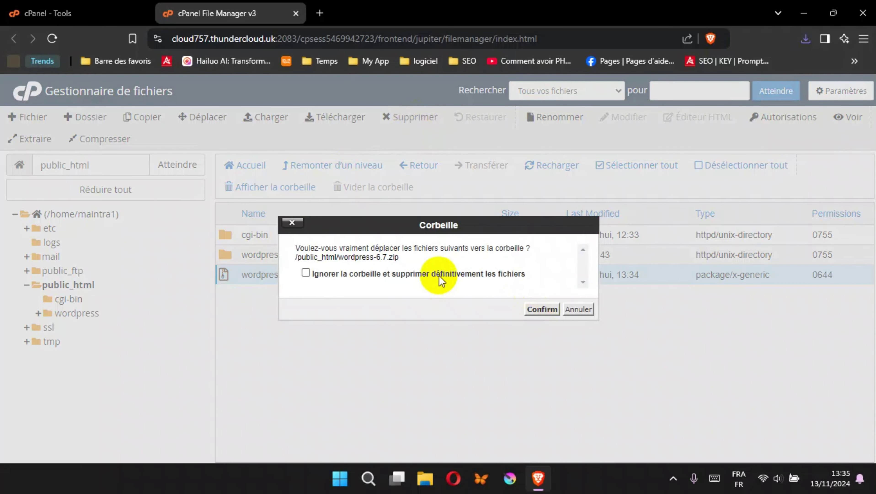
{"action": "left_click", "coordinate": [542, 308]}
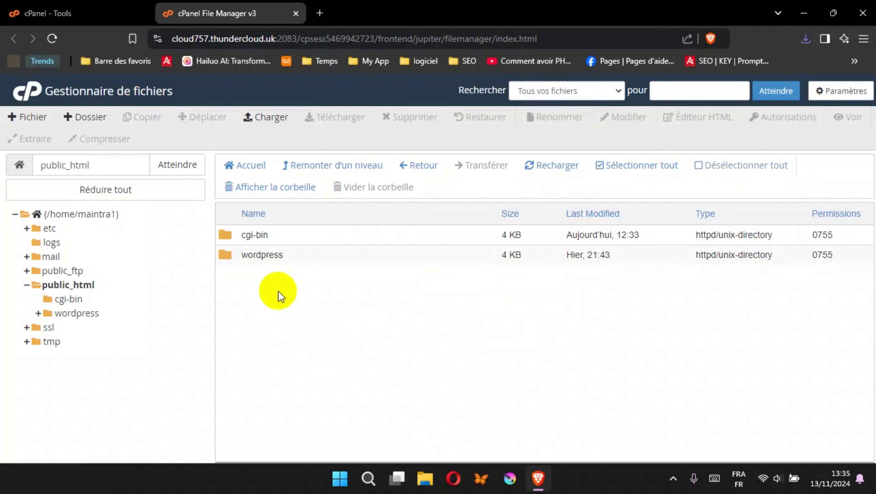
Step: Move all files and folders inside the wordpress folder up to /public_html, and open public_html
{"action": "double_click", "coordinate": [333, 251]}
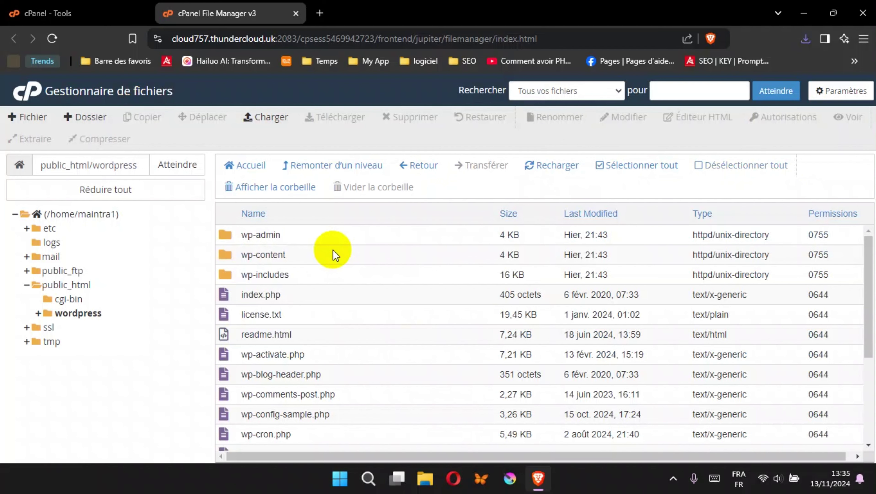
{"action": "left_click", "coordinate": [317, 255]}
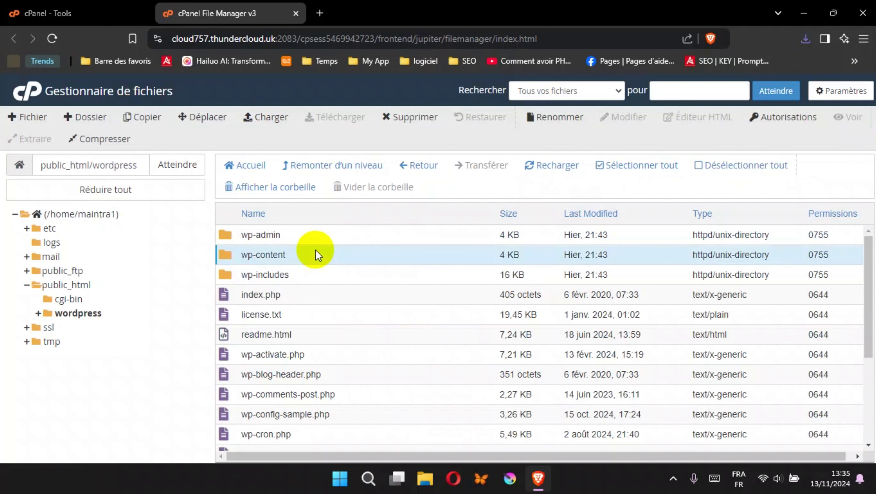
{"action": "scroll", "coordinate": [830, 432], "scroll_direction": "down", "scroll_amount": 5}
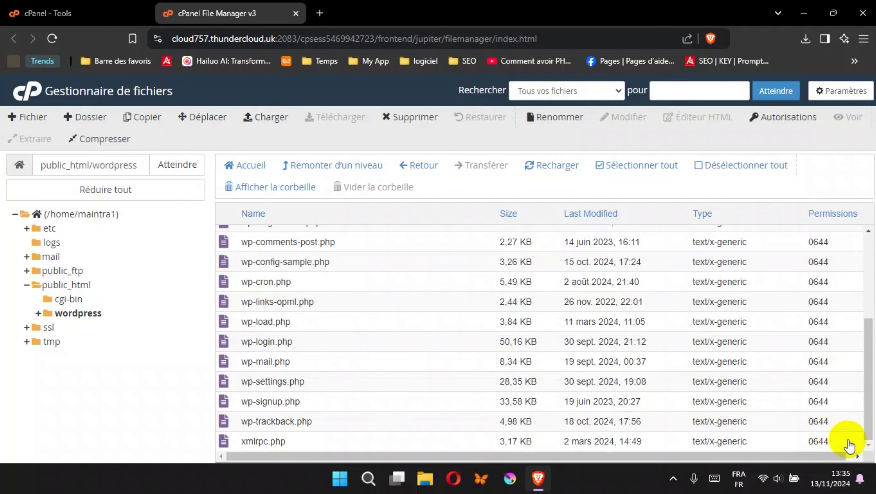
{"action": "left_click_drag", "start_coordinate": [849, 439], "coordinate": [246, 235]}
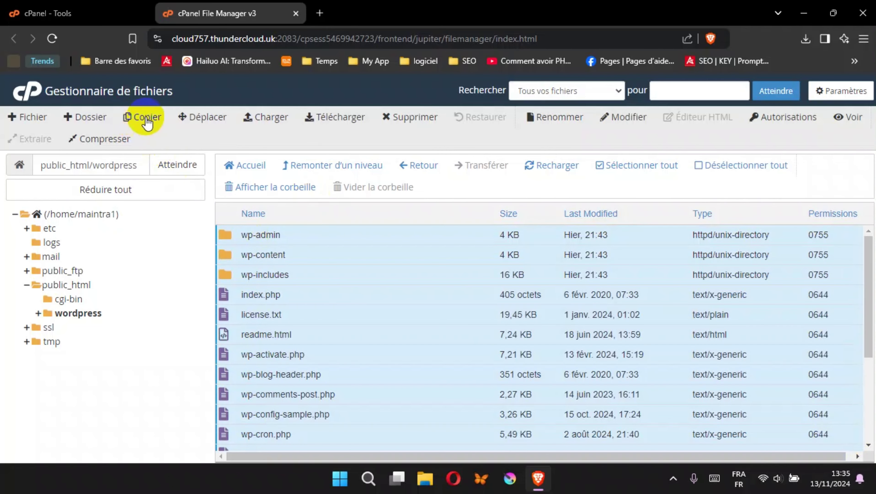
{"action": "left_click", "coordinate": [205, 116]}
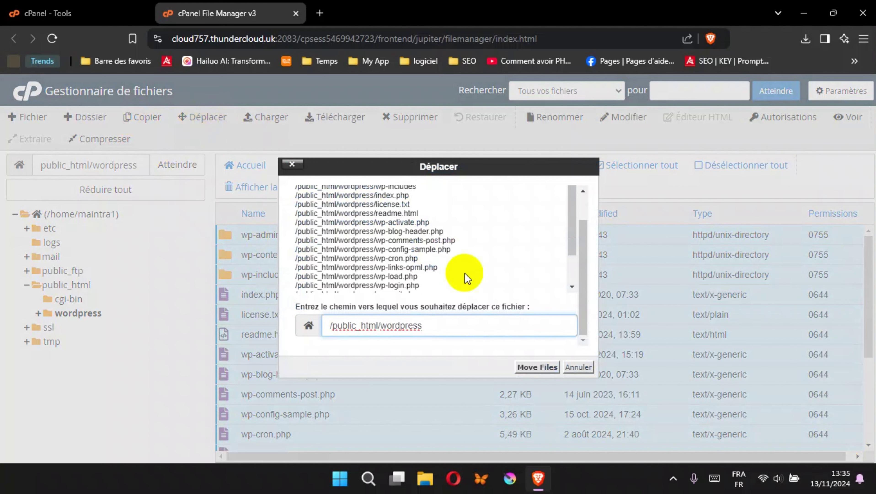
{"action": "left_click_drag", "start_coordinate": [381, 326], "coordinate": [432, 325]}
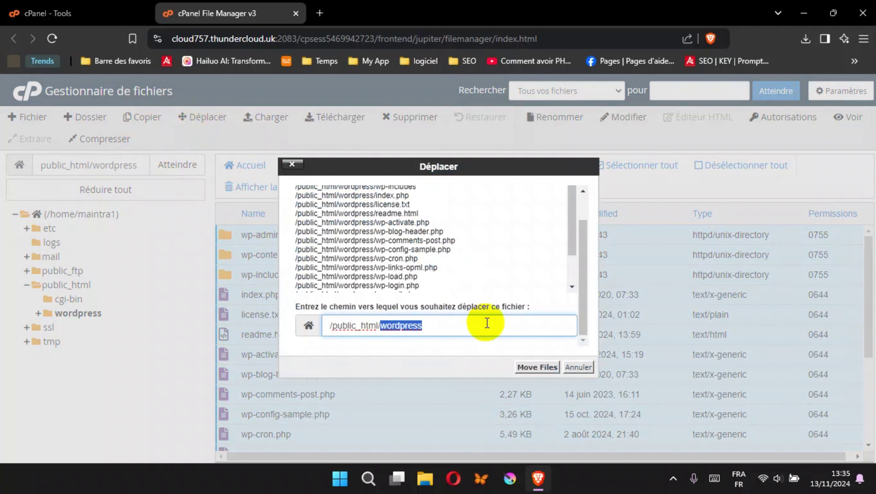
{"action": "left_click", "coordinate": [537, 367]}
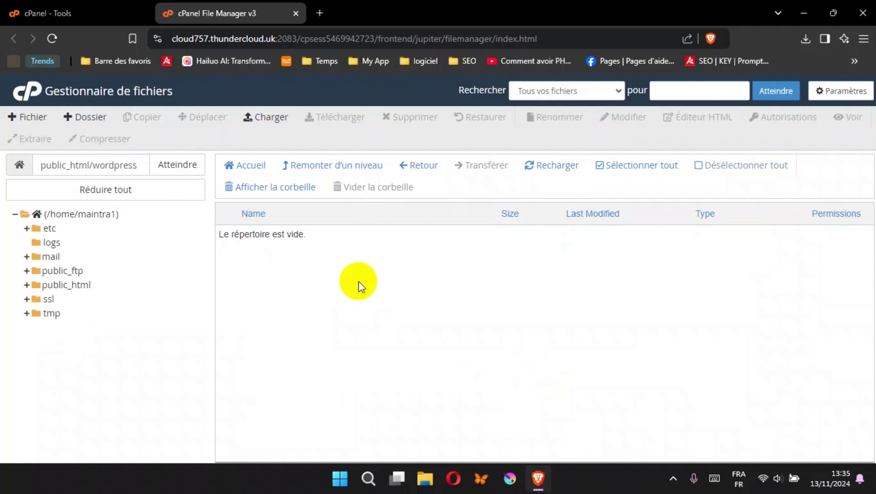
{"action": "left_click", "coordinate": [68, 286]}
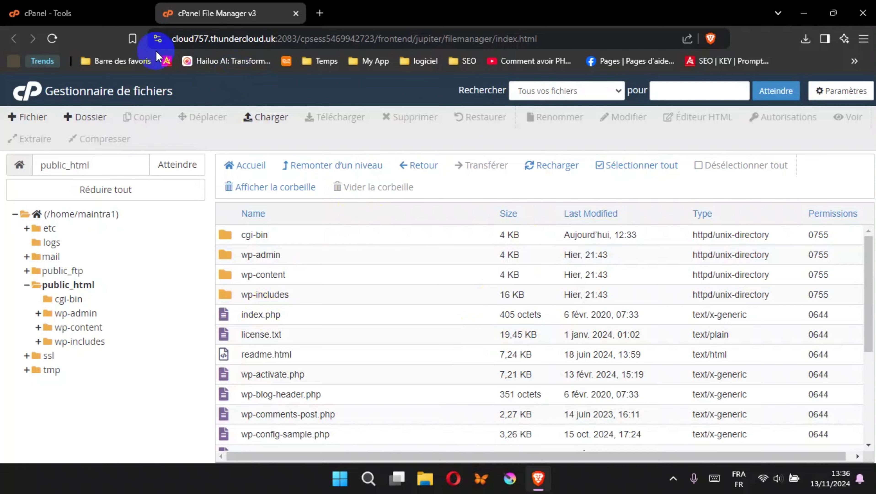
Step: Return to the cPanel tools and open Manage My Databases
{"action": "left_click", "coordinate": [59, 12]}
{"action": "scroll", "coordinate": [337, 276], "scroll_direction": "down", "scroll_amount": 7}
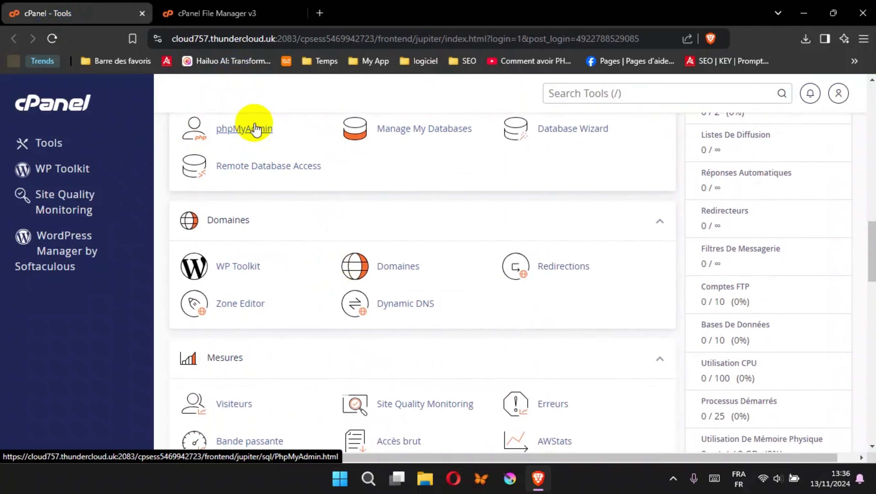
{"action": "scroll", "coordinate": [284, 143], "scroll_direction": "up", "scroll_amount": 2}
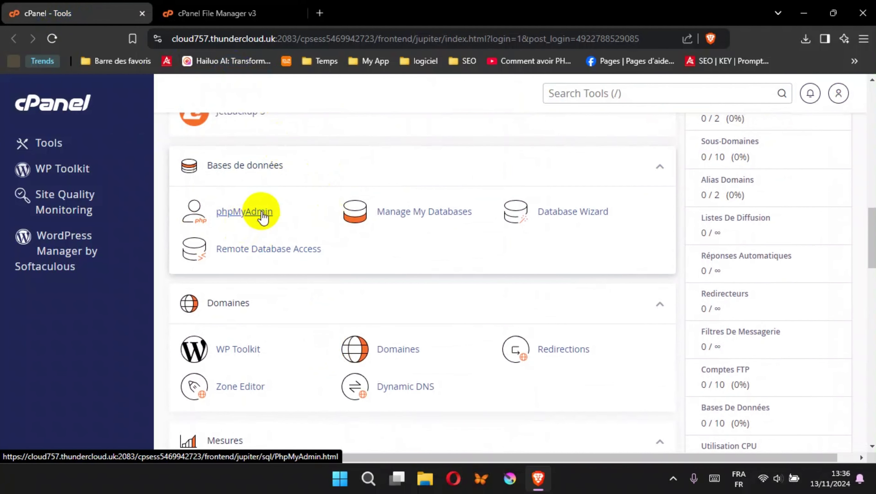
{"action": "left_click", "coordinate": [432, 218]}
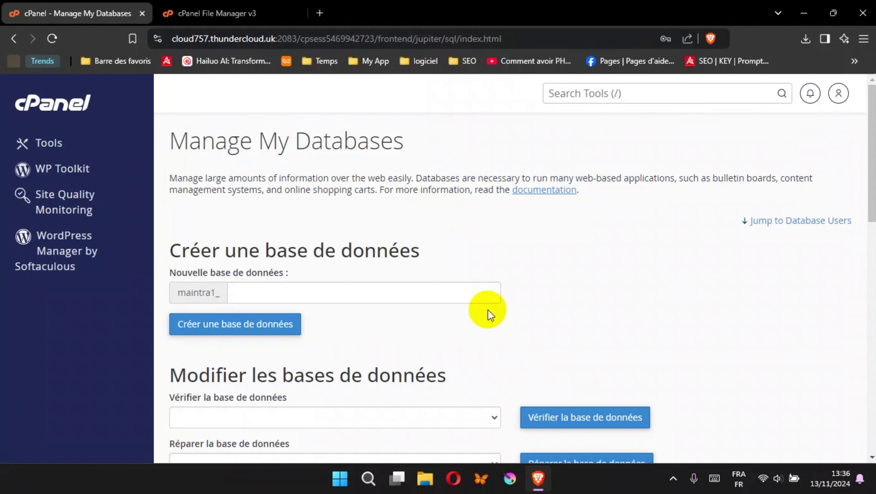
Step: Open the WordPress setup page of maintradingbroker.ma in the browser
{"action": "left_click", "coordinate": [233, 6]}
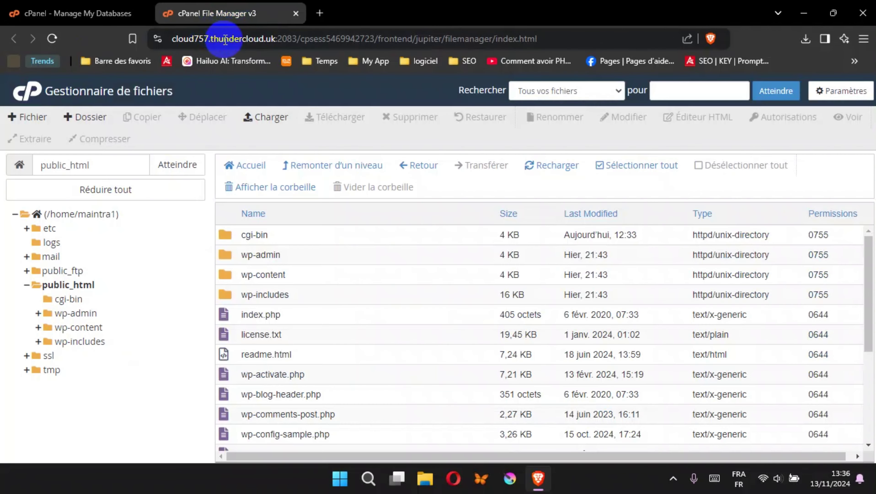
{"action": "left_click", "coordinate": [319, 13]}
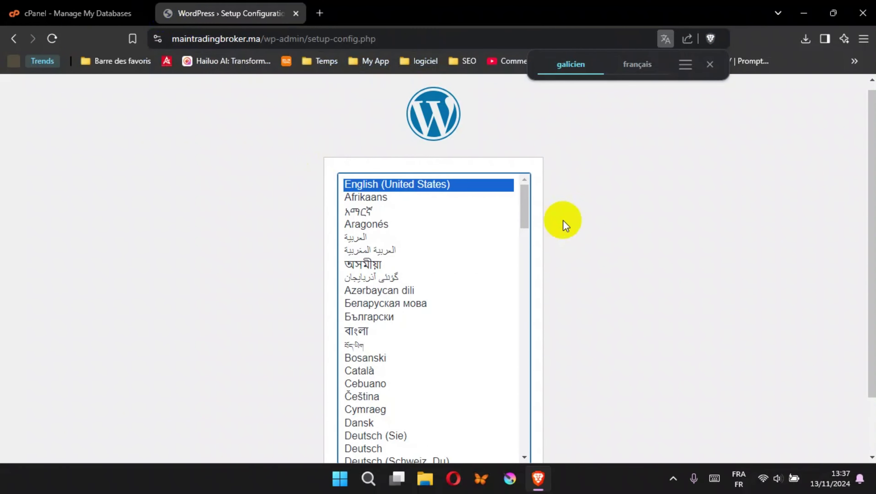
Step: Set the WordPress installation language to Français and proceed to the database connection details form
{"action": "scroll", "coordinate": [564, 223], "scroll_direction": "down", "scroll_amount": 2}
{"action": "scroll", "coordinate": [415, 278], "scroll_direction": "down", "scroll_amount": 8}
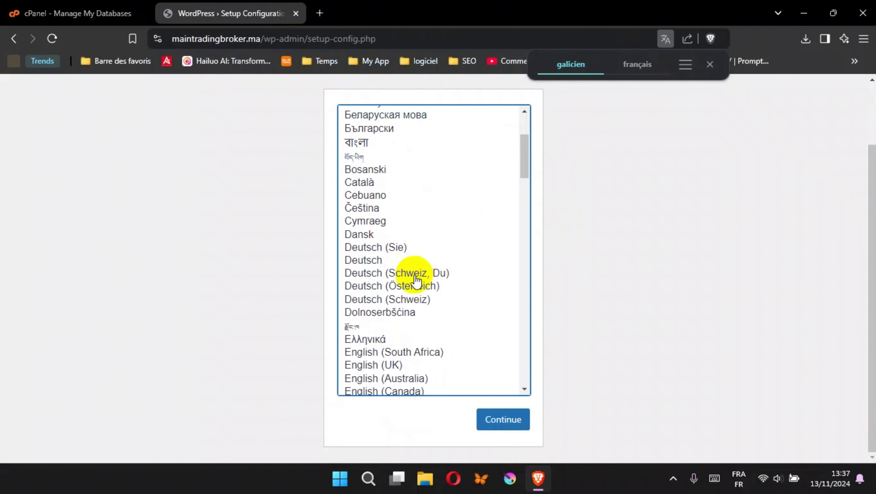
{"action": "scroll", "coordinate": [416, 281], "scroll_direction": "down", "scroll_amount": 8}
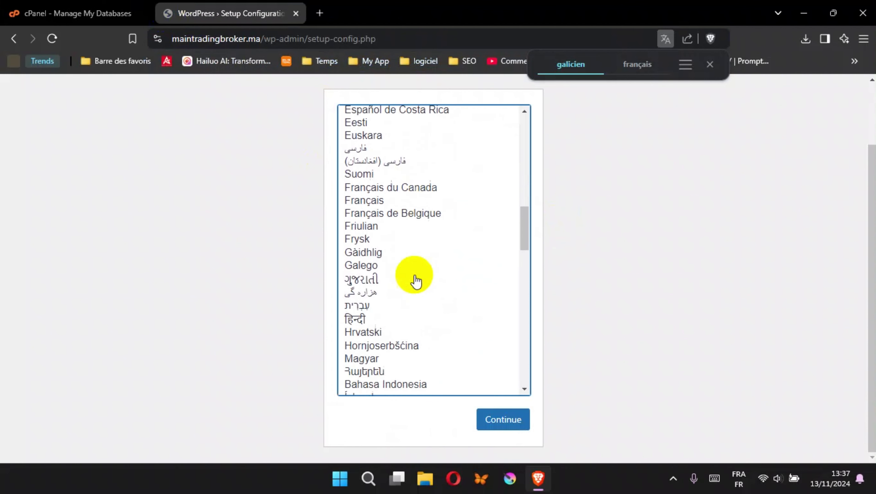
{"action": "left_click", "coordinate": [383, 195]}
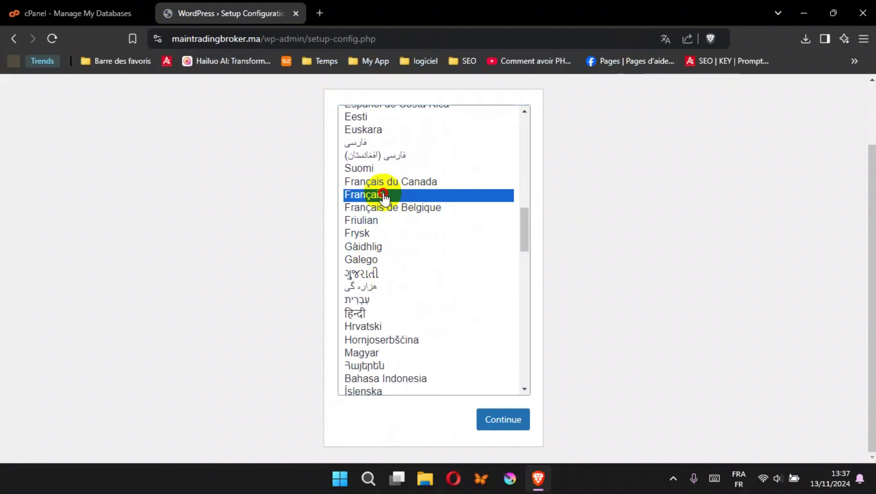
{"action": "left_click", "coordinate": [511, 418]}
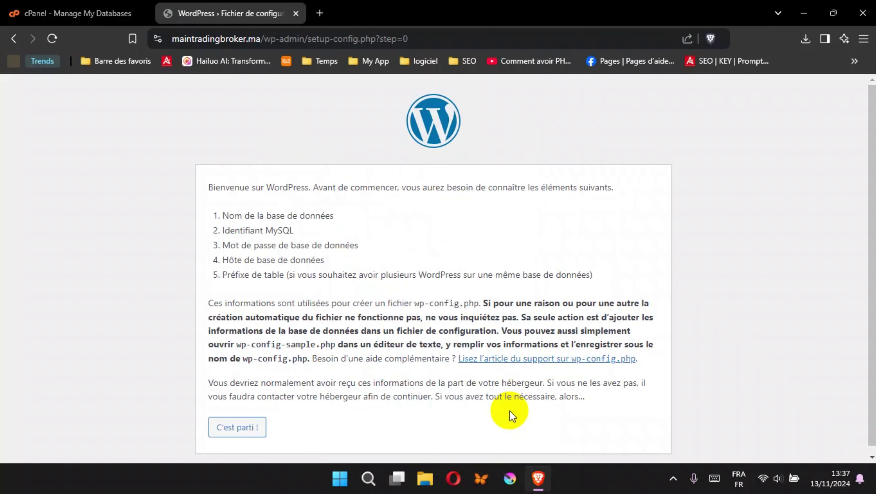
{"action": "left_click", "coordinate": [238, 427]}
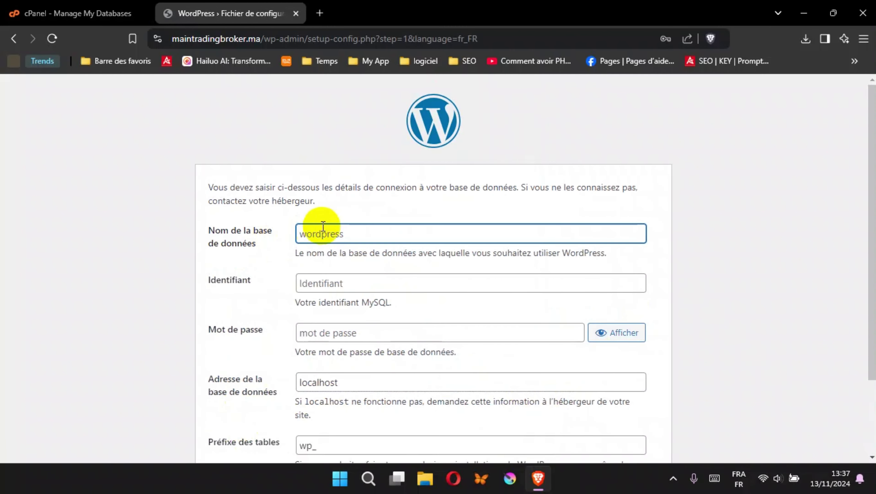
{"action": "left_click", "coordinate": [335, 229]}
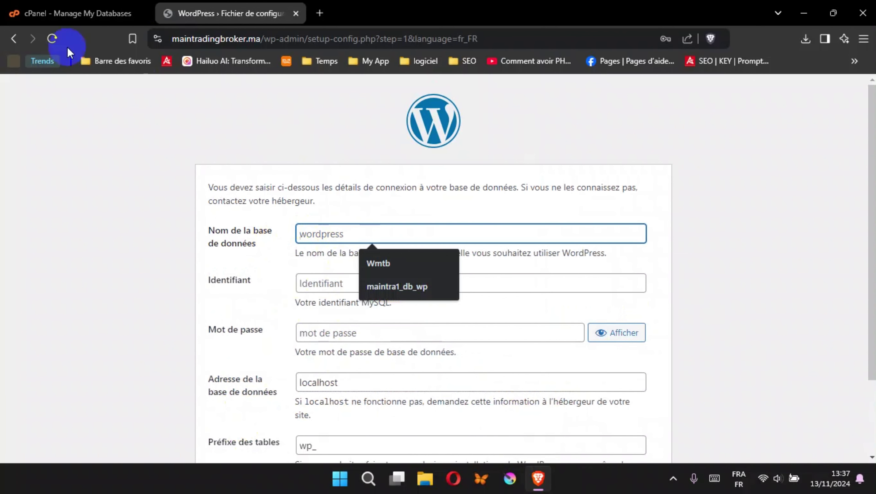
Step: Switch to cPanel, create a new database named CMS_mtb with the maintra1_ prefix, and return to the database manager
{"action": "left_click", "coordinate": [64, 5]}
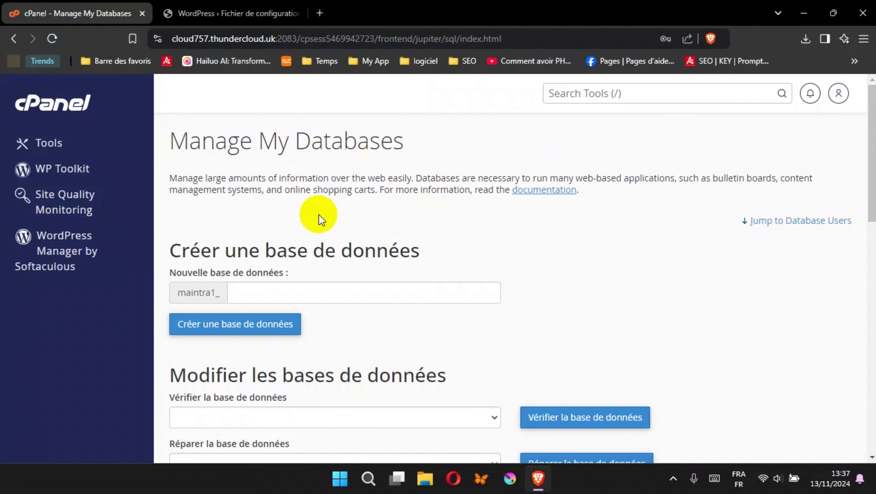
{"action": "scroll", "coordinate": [319, 216], "scroll_direction": "down", "scroll_amount": 3}
{"action": "left_click", "coordinate": [310, 202]}
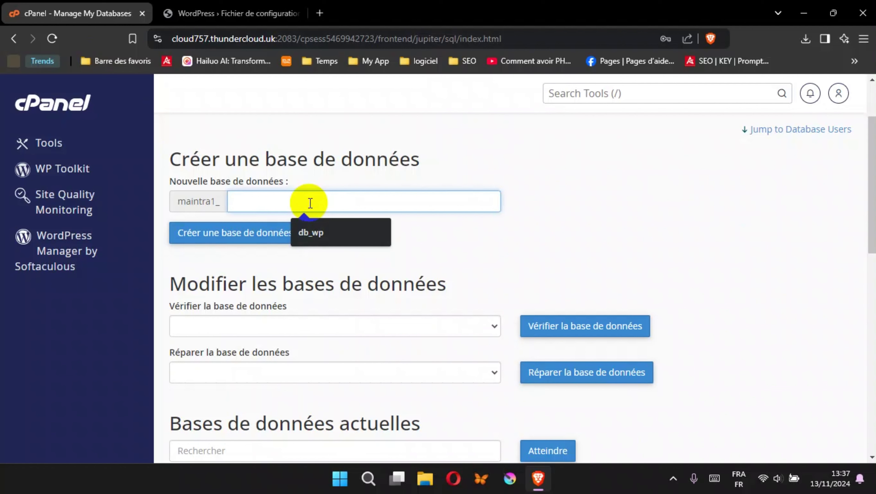
{"action": "type", "text": "W"}
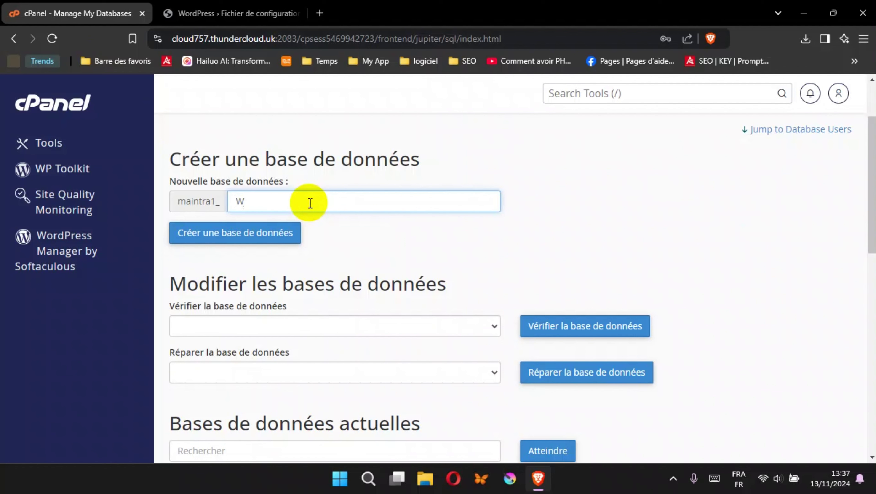
{"action": "key", "text": "BackSpace"}
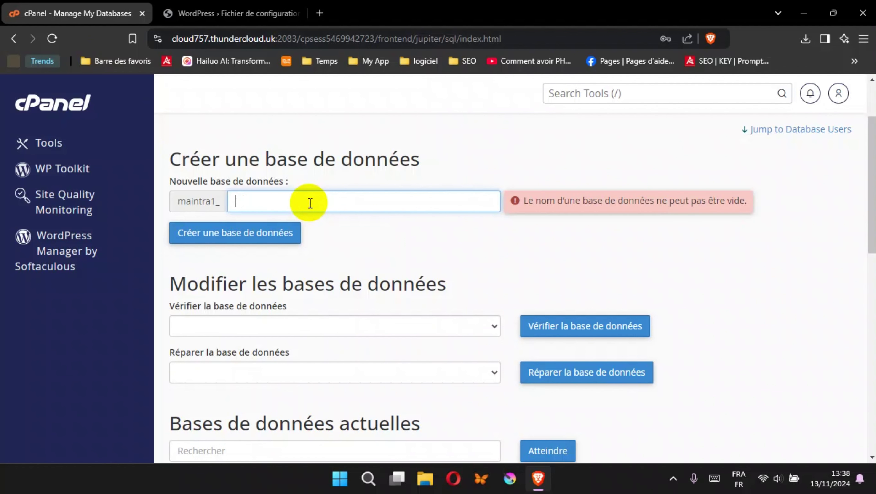
{"action": "type", "text": "c"}
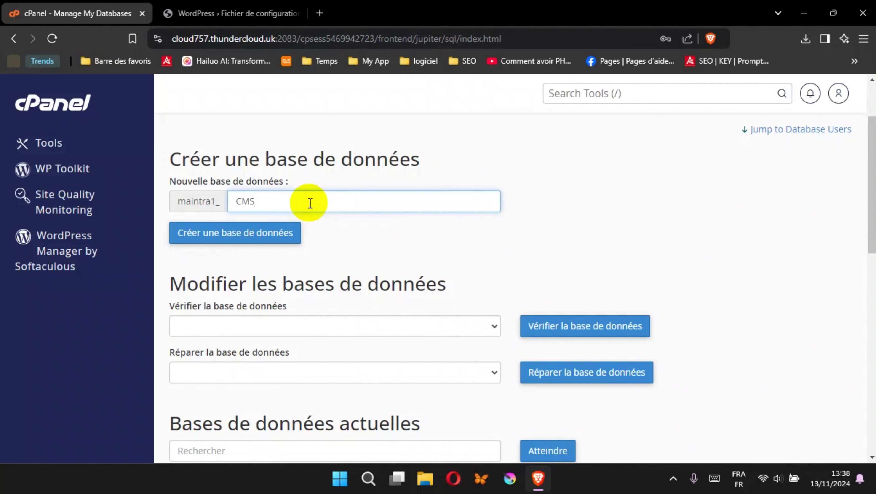
{"action": "left_click", "coordinate": [244, 240]}
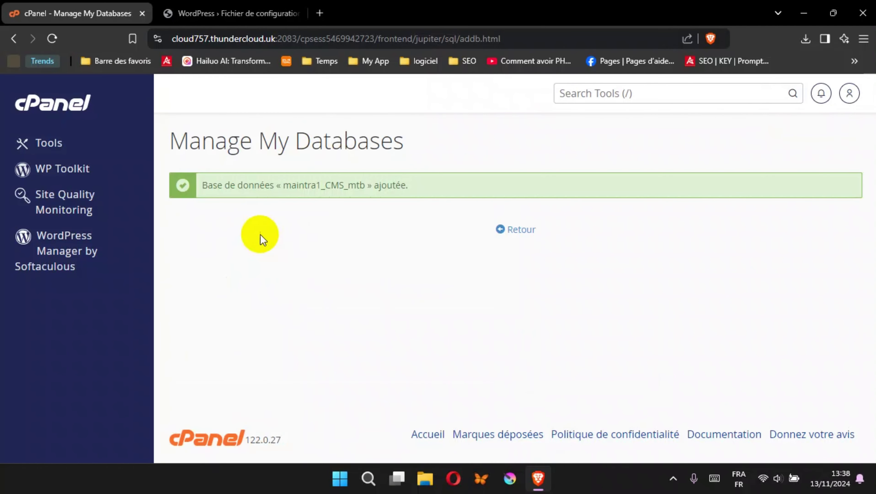
{"action": "left_click", "coordinate": [518, 232]}
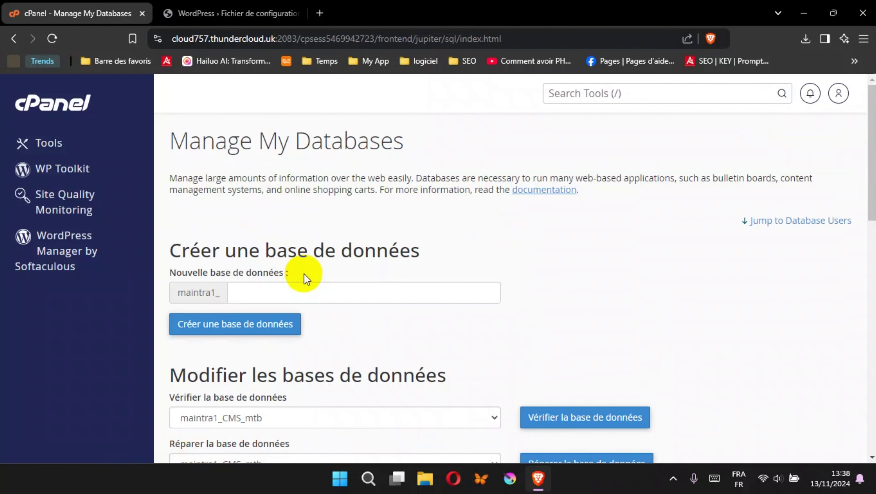
Step: Enter thr as the username for a new database user
{"action": "scroll", "coordinate": [304, 274], "scroll_direction": "down", "scroll_amount": 5}
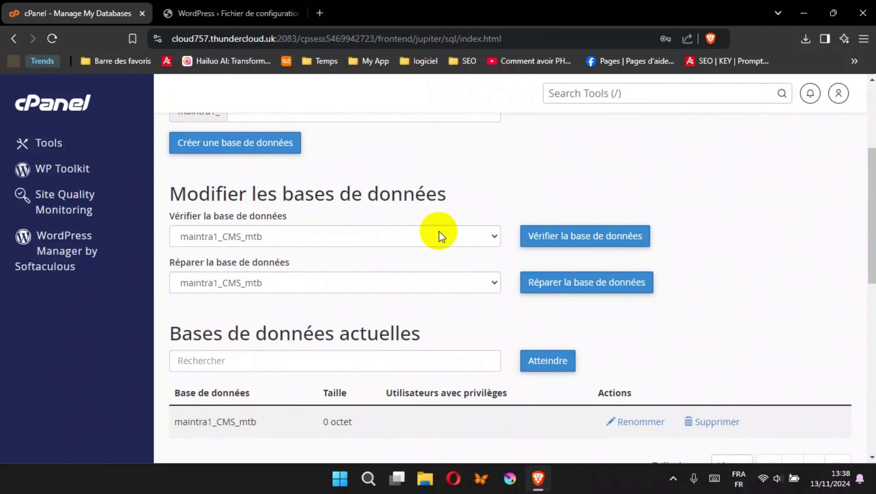
{"action": "scroll", "coordinate": [421, 289], "scroll_direction": "down", "scroll_amount": 8}
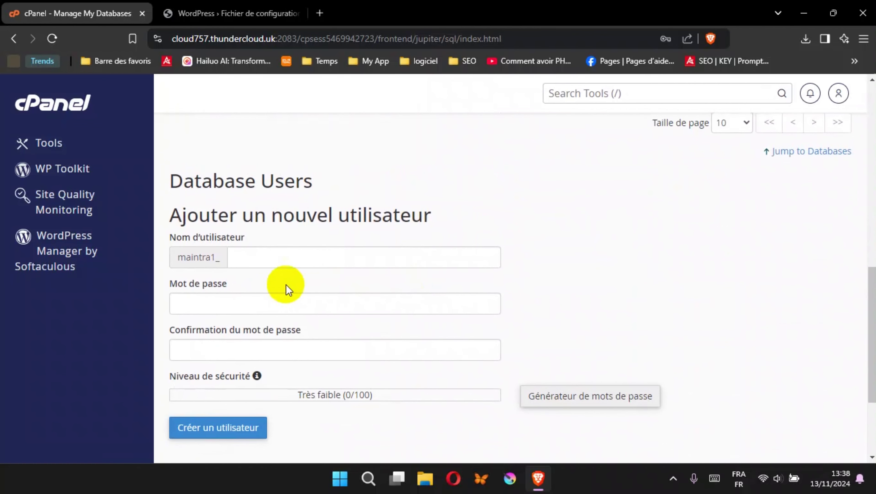
{"action": "left_click", "coordinate": [314, 260]}
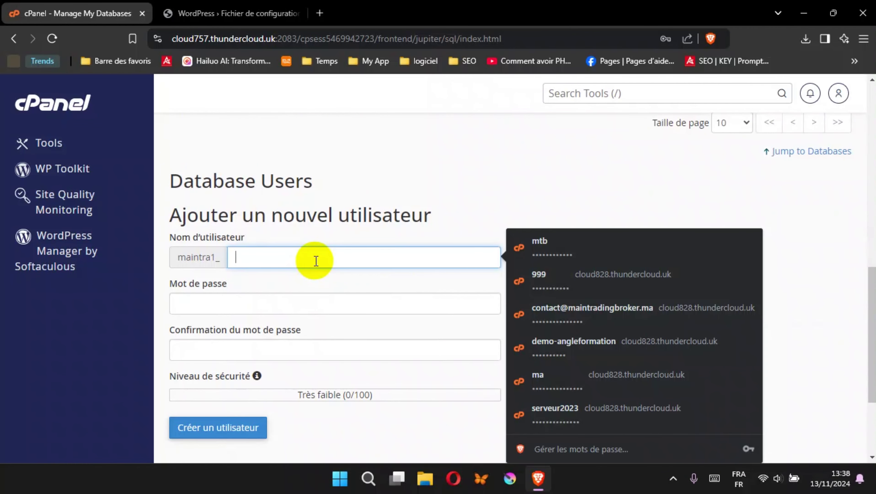
{"action": "type", "text": "ta"}
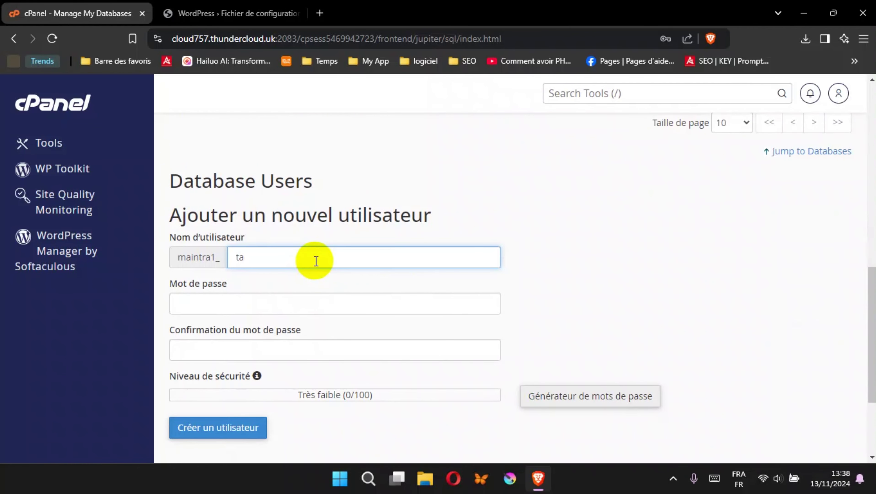
{"action": "key", "text": "BackSpace"}
{"action": "key", "text": "BackSpace"}
{"action": "type", "text": "t"}
Step: Enter and confirm the database user's password, create the user, and return to the database manager
{"action": "left_click", "coordinate": [229, 304]}
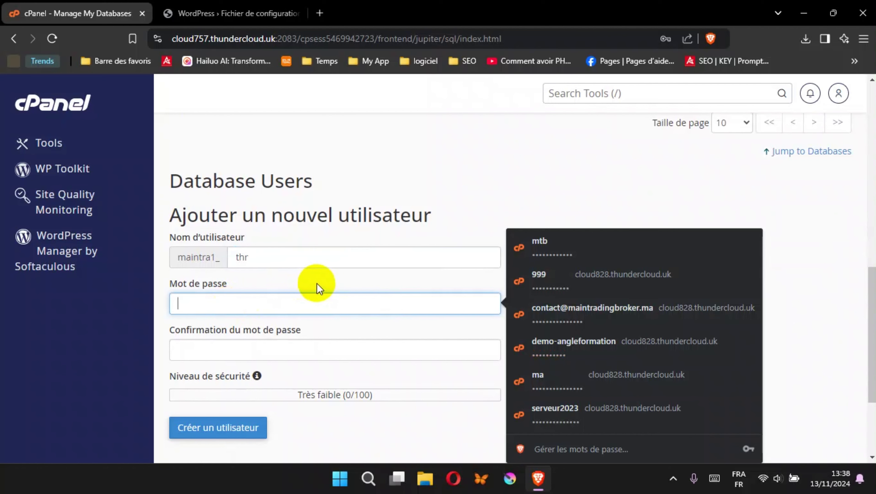
{"action": "type", "text": "•"}
{"action": "type", "text": "•••••••"}
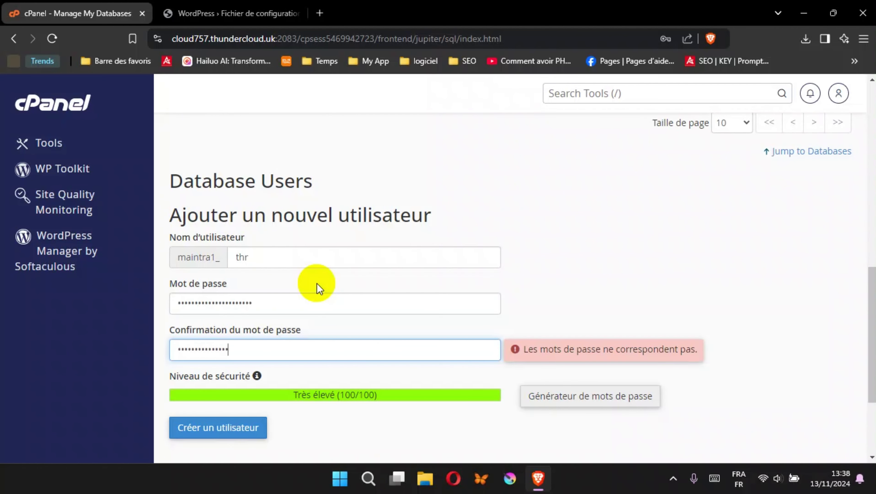
{"action": "type", "text": "••••"}
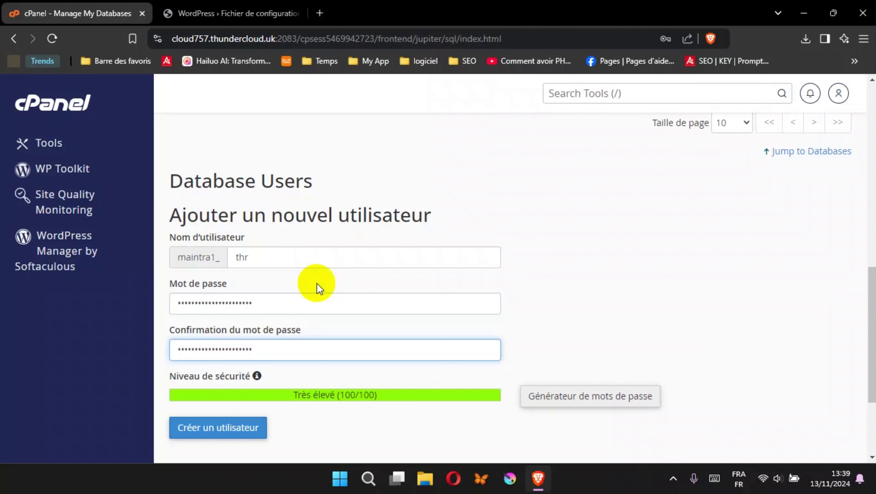
{"action": "scroll", "coordinate": [357, 334], "scroll_direction": "down", "scroll_amount": 3}
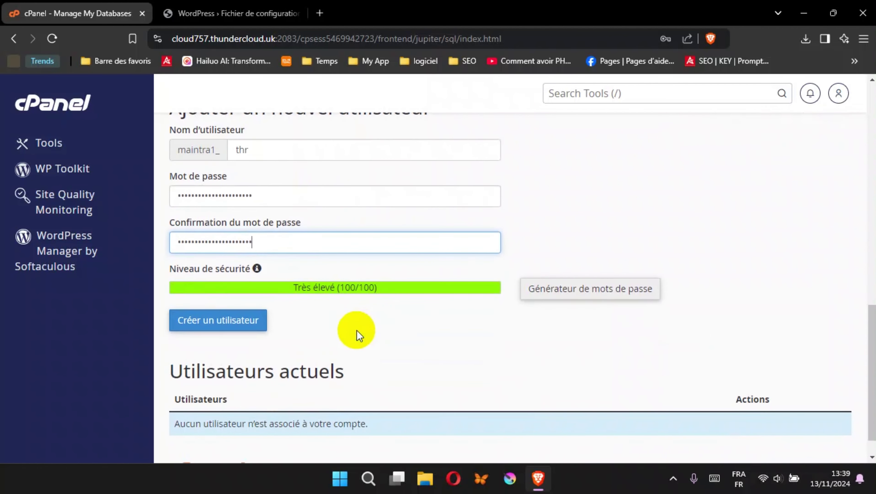
{"action": "left_click", "coordinate": [231, 320]}
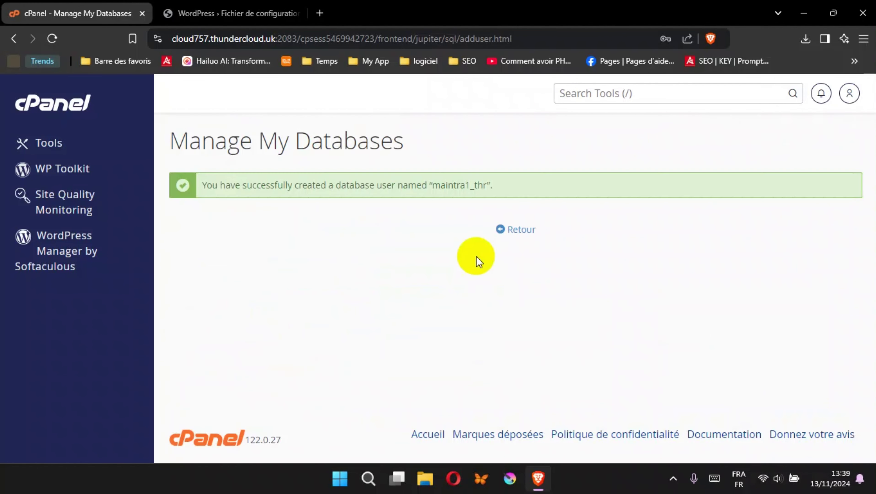
{"action": "left_click", "coordinate": [522, 230]}
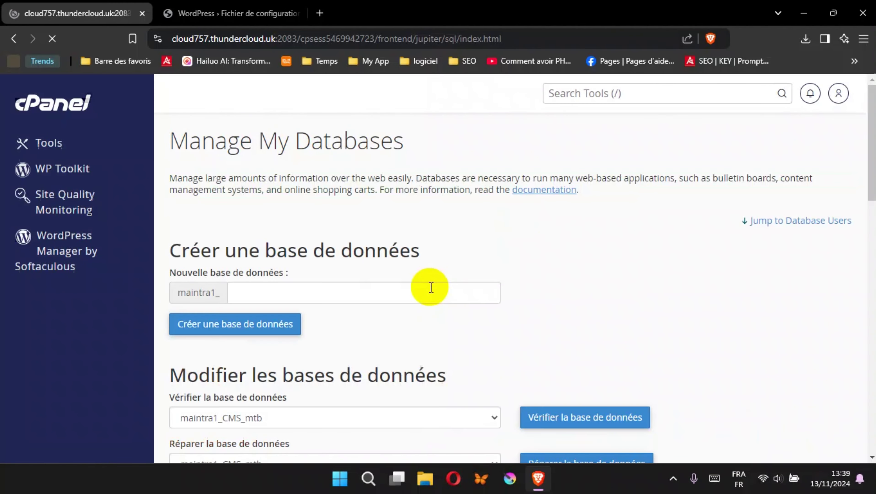
Step: Add the user maintra1_thr to the database maintra1_CMS_mtb
{"action": "scroll", "coordinate": [431, 288], "scroll_direction": "down", "scroll_amount": 15}
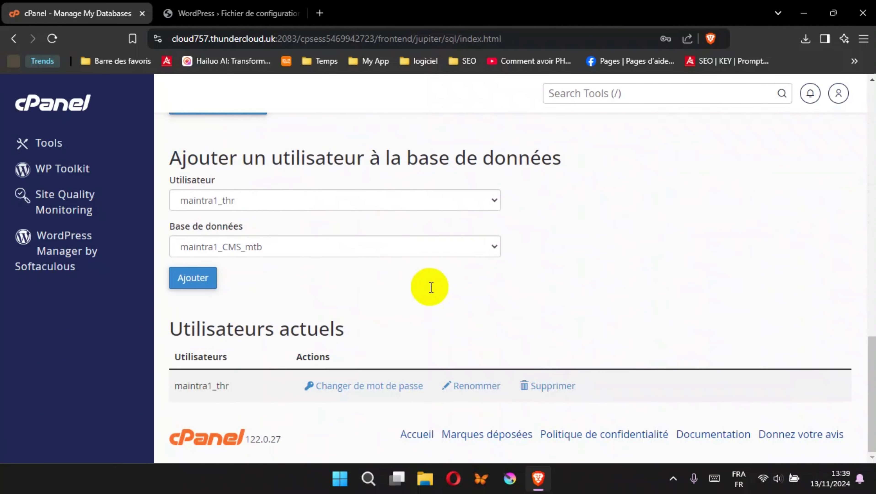
{"action": "left_click", "coordinate": [279, 199]}
{"action": "left_click", "coordinate": [280, 198]}
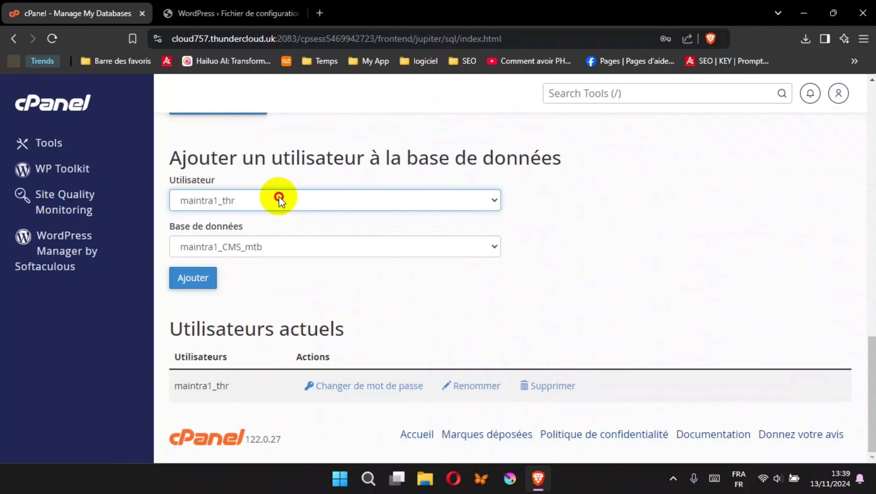
{"action": "left_click", "coordinate": [241, 239]}
{"action": "left_click", "coordinate": [249, 263]}
{"action": "left_click", "coordinate": [191, 277]}
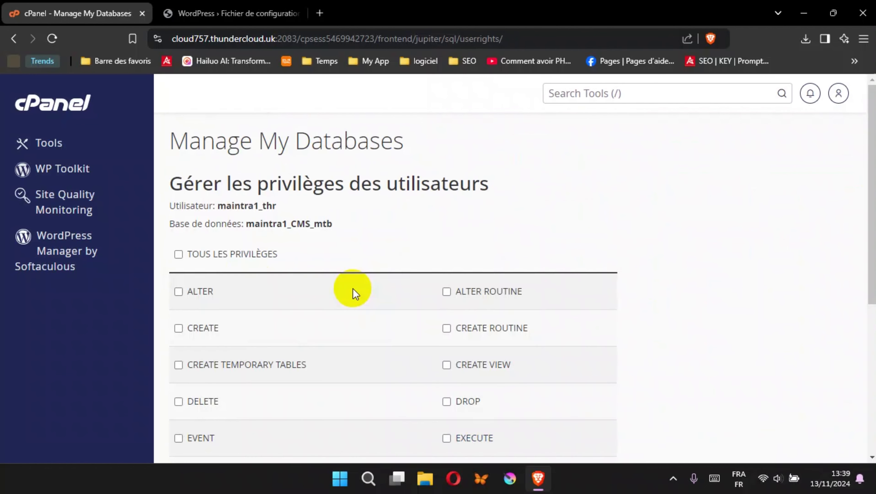
Step: Grant the user all privileges on the database, save the changes, and return to the database manager
{"action": "left_click", "coordinate": [179, 255]}
{"action": "scroll", "coordinate": [342, 296], "scroll_direction": "down", "scroll_amount": 5}
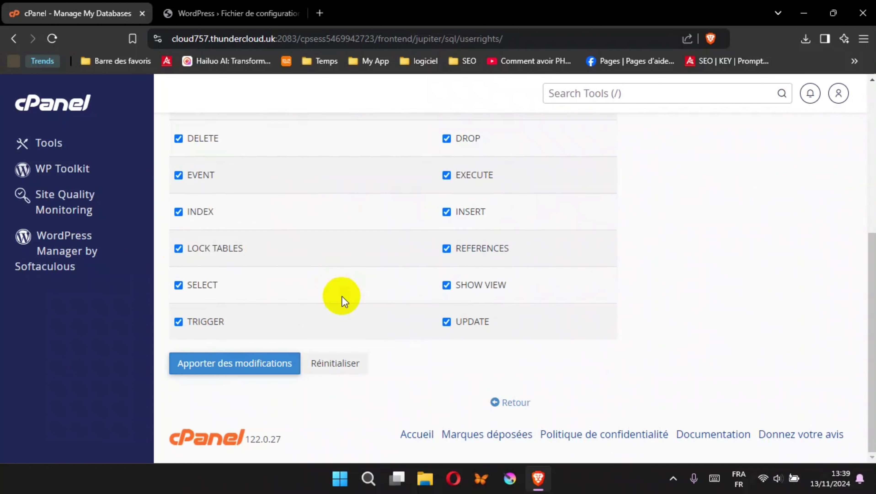
{"action": "left_click", "coordinate": [231, 367]}
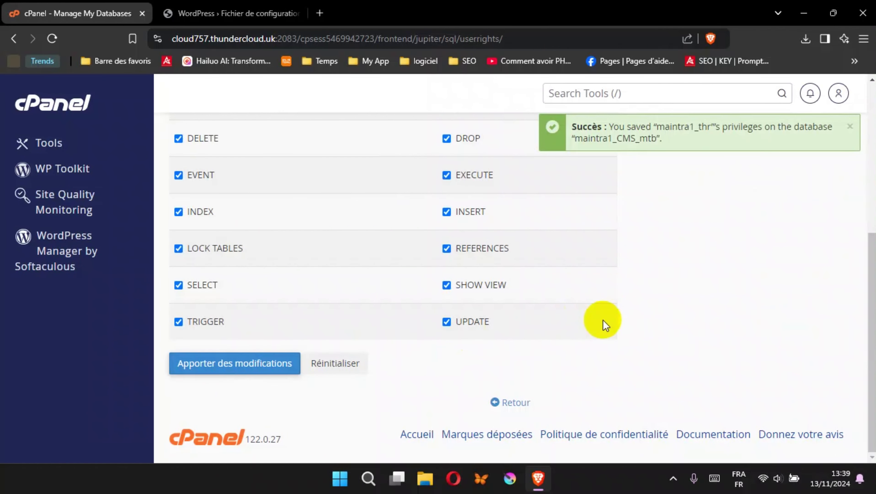
{"action": "left_click", "coordinate": [508, 402]}
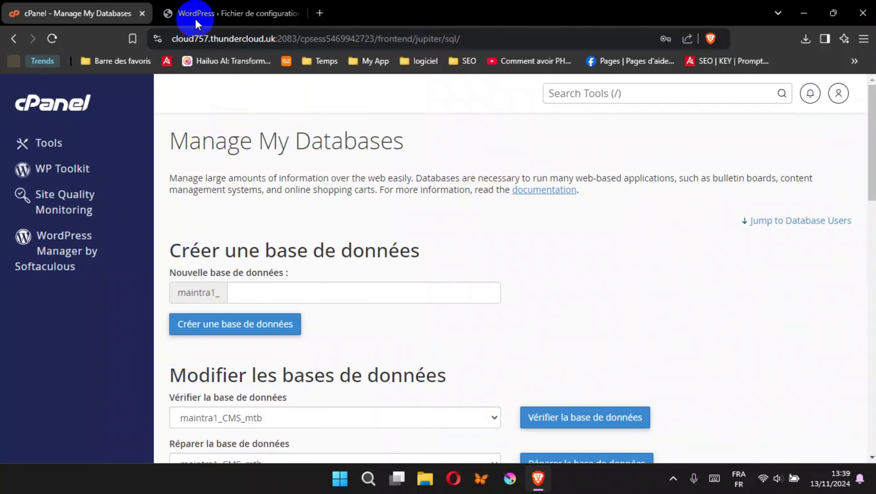
Step: Copy the database name maintra1_CMS_mtb from cPanel's current databases and paste it as the database name in the WordPress setup form
{"action": "left_click", "coordinate": [221, 12]}
{"action": "left_click", "coordinate": [78, 13]}
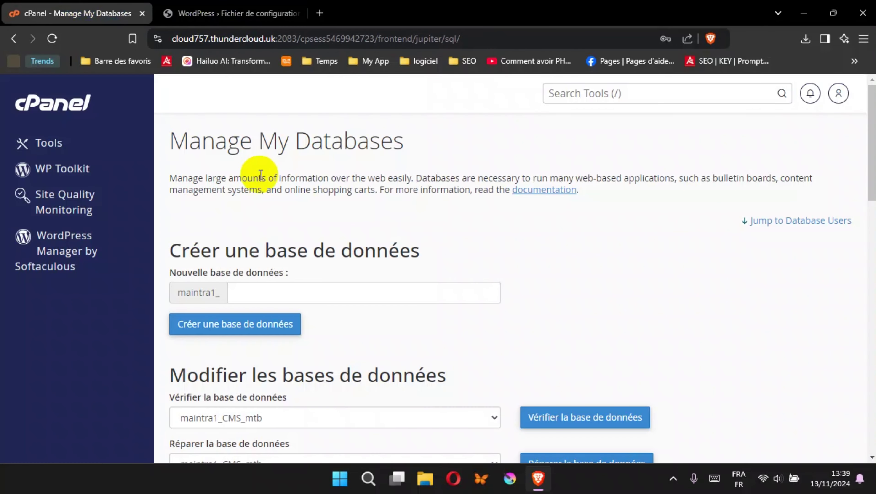
{"action": "scroll", "coordinate": [258, 173], "scroll_direction": "down", "scroll_amount": 8}
{"action": "scroll", "coordinate": [230, 204], "scroll_direction": "down", "scroll_amount": 2}
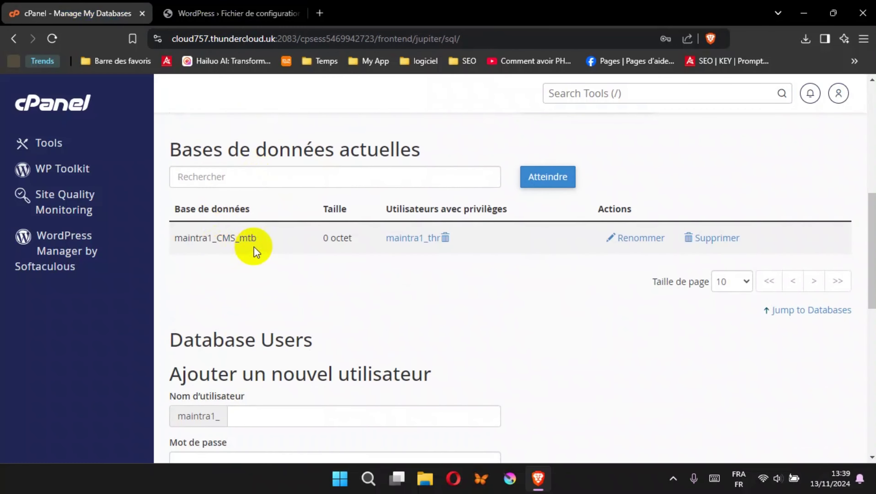
{"action": "left_click_drag", "start_coordinate": [263, 238], "coordinate": [175, 239]}
{"action": "key", "text": "ctrl+c"}
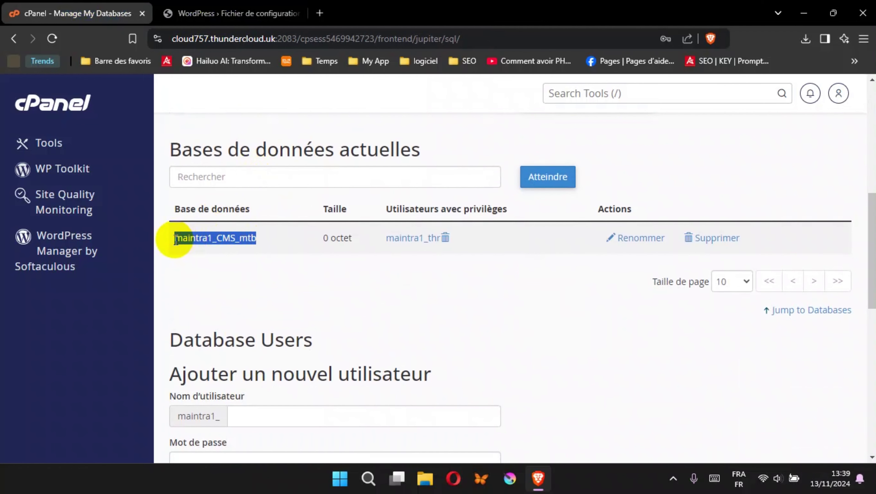
{"action": "left_click", "coordinate": [209, 9]}
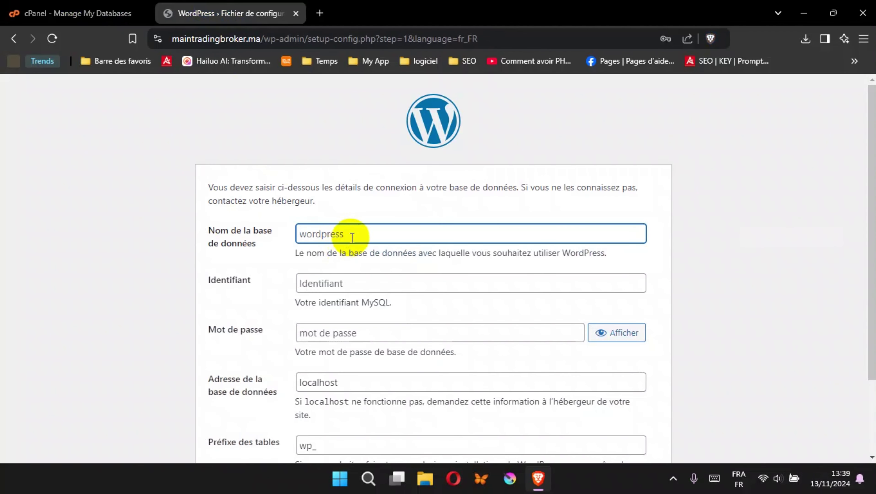
{"action": "left_click", "coordinate": [360, 235]}
{"action": "key", "text": "ctrl+v"}
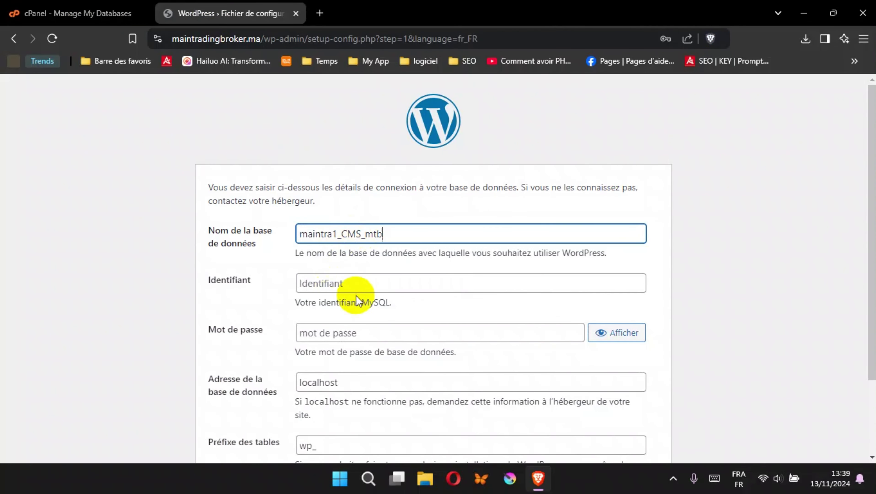
{"action": "left_click", "coordinate": [368, 286]}
{"action": "left_click", "coordinate": [44, 7]}
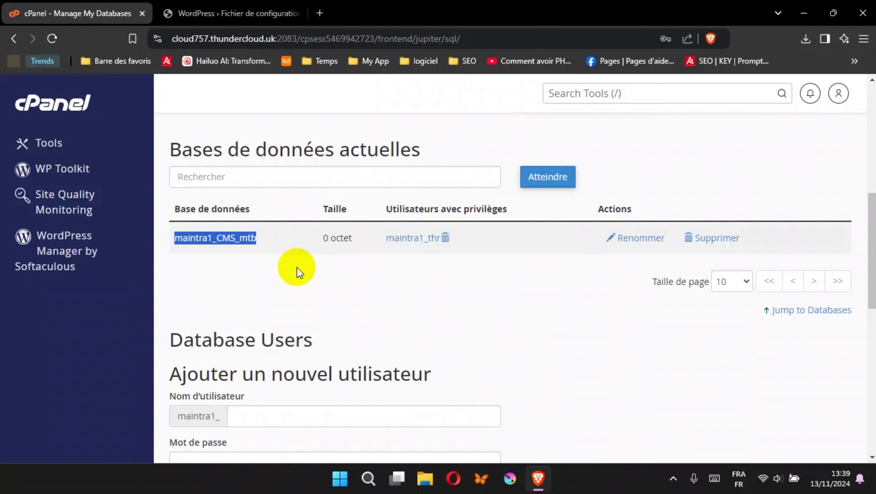
{"action": "scroll", "coordinate": [297, 268], "scroll_direction": "down", "scroll_amount": 12}
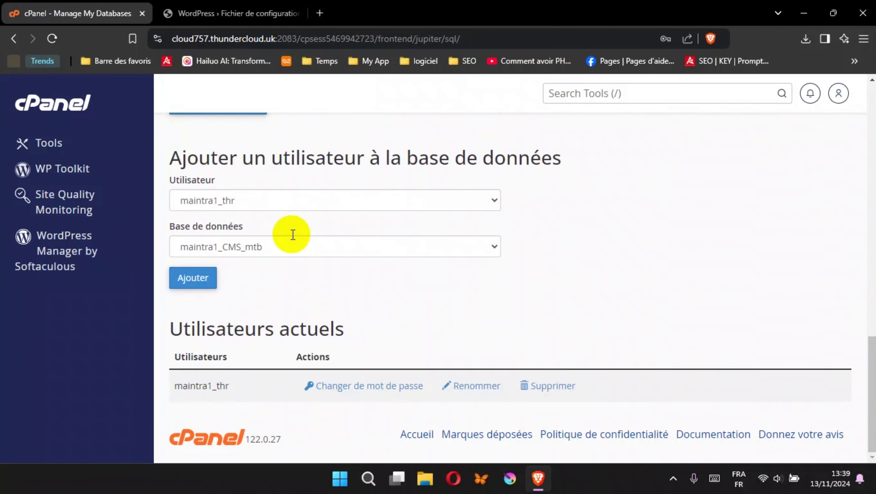
{"action": "left_click_drag", "start_coordinate": [244, 384], "coordinate": [175, 387]}
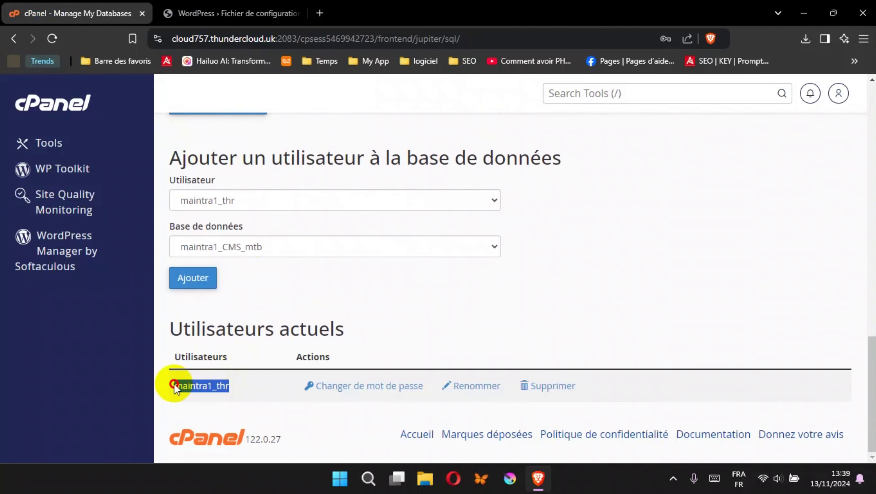
{"action": "left_click", "coordinate": [246, 13]}
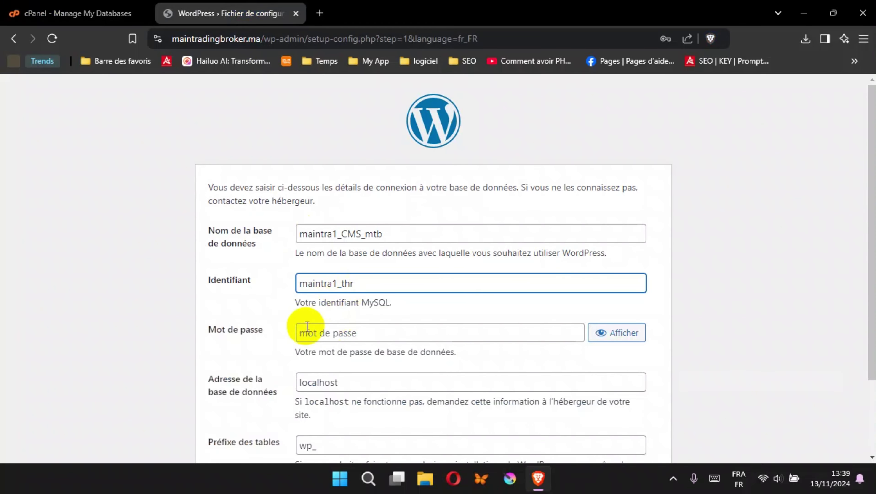
Step: Enter the database user's password, replace the default table prefix with a custom one, and submit the database connection details
{"action": "left_click", "coordinate": [321, 334]}
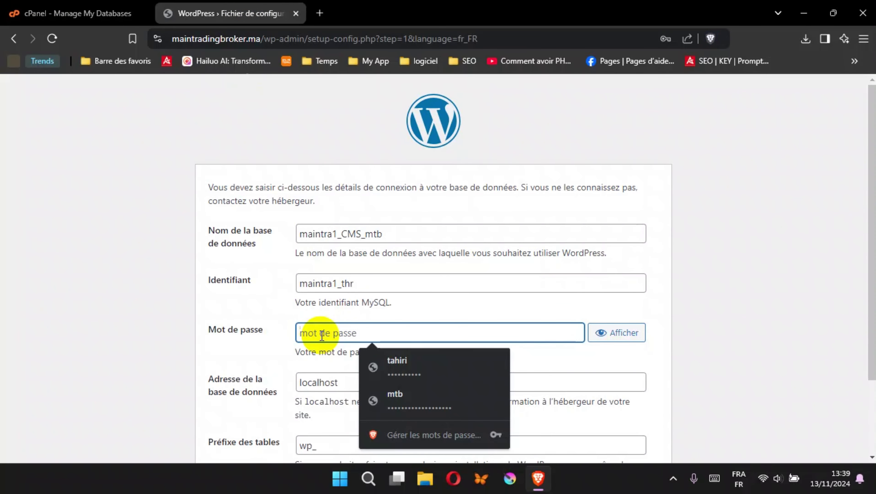
{"action": "type", "text": "••"}
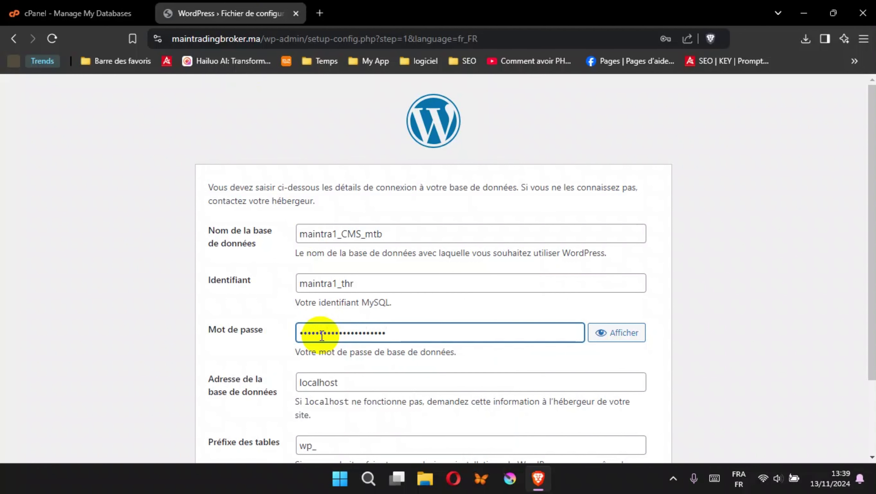
{"action": "scroll", "coordinate": [380, 352], "scroll_direction": "down", "scroll_amount": 3}
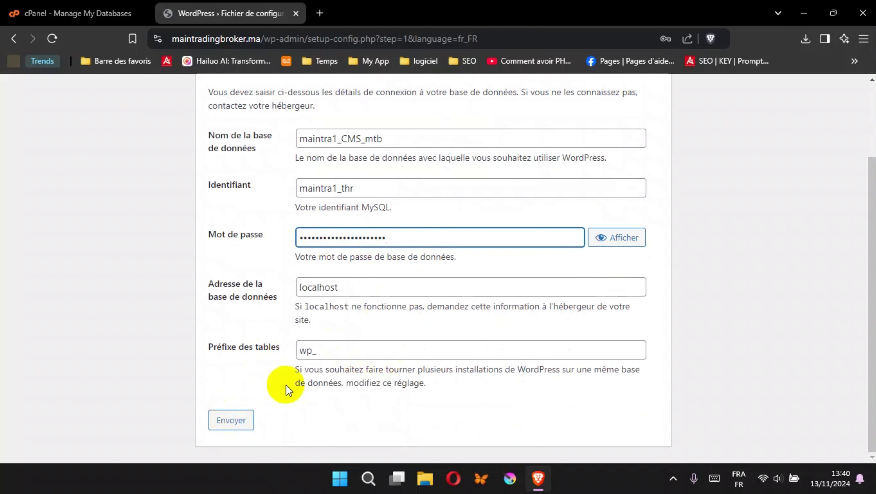
{"action": "left_click_drag", "start_coordinate": [310, 350], "coordinate": [291, 354]}
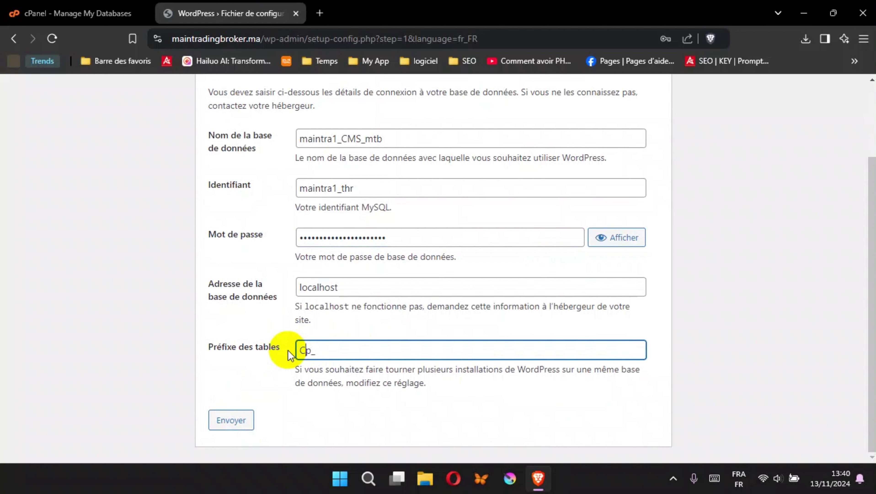
{"action": "left_click", "coordinate": [231, 420]}
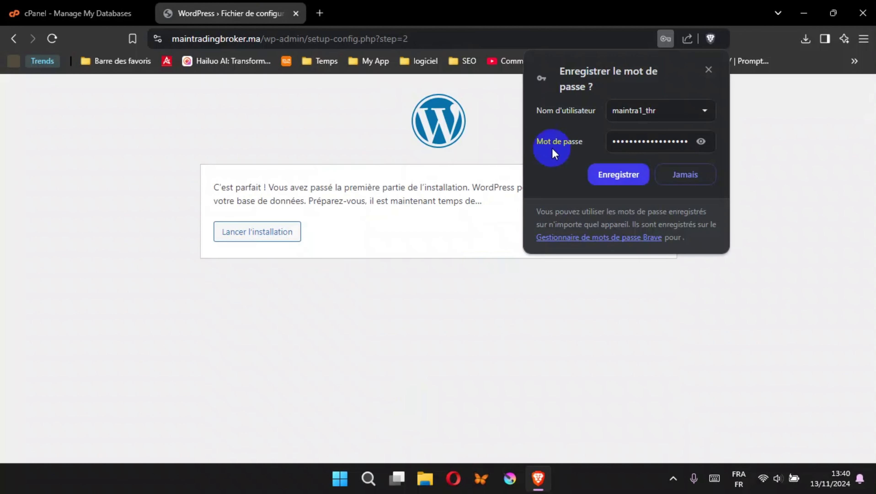
Step: Launch the WordPress installation without saving the password in the browser, and fill in site title Main Trading Broker and username mtb
{"action": "left_click", "coordinate": [708, 70]}
{"action": "left_click", "coordinate": [238, 237]}
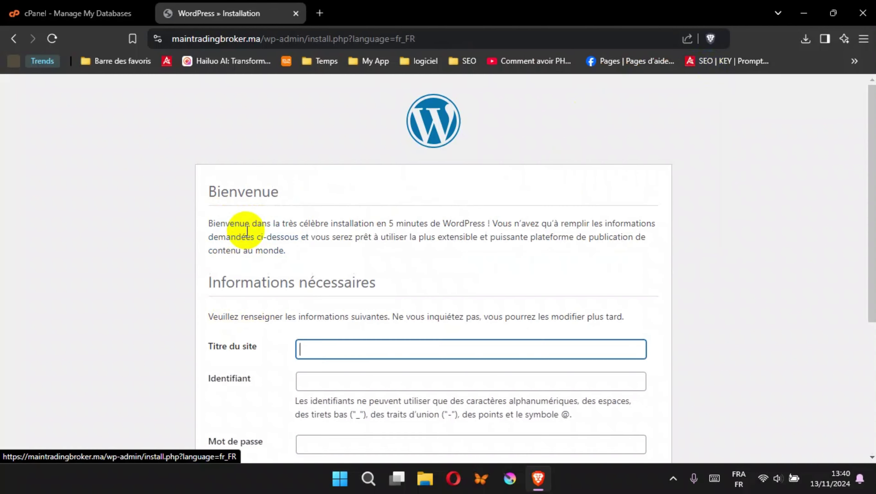
{"action": "scroll", "coordinate": [385, 242], "scroll_direction": "down", "scroll_amount": 3}
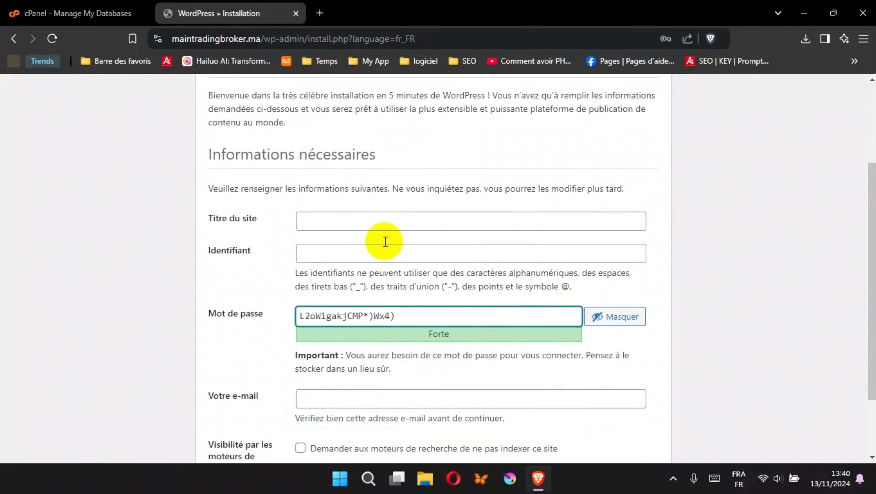
{"action": "left_click", "coordinate": [341, 220]}
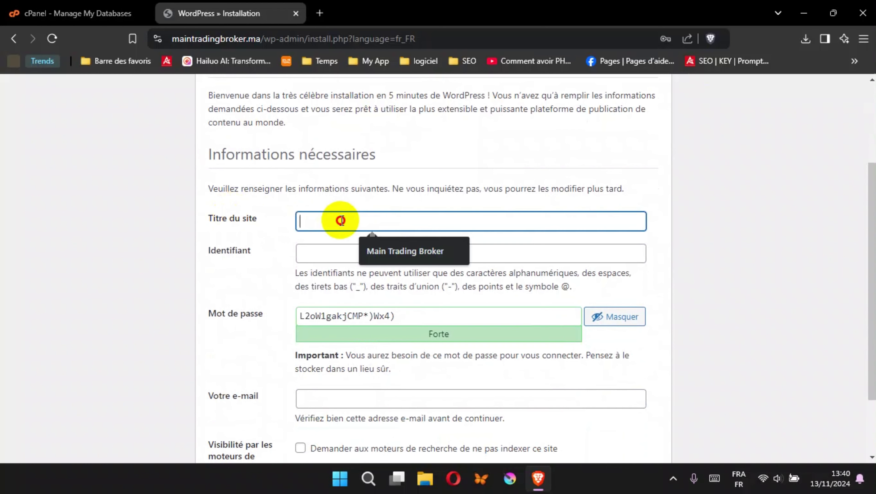
{"action": "left_click", "coordinate": [367, 251]}
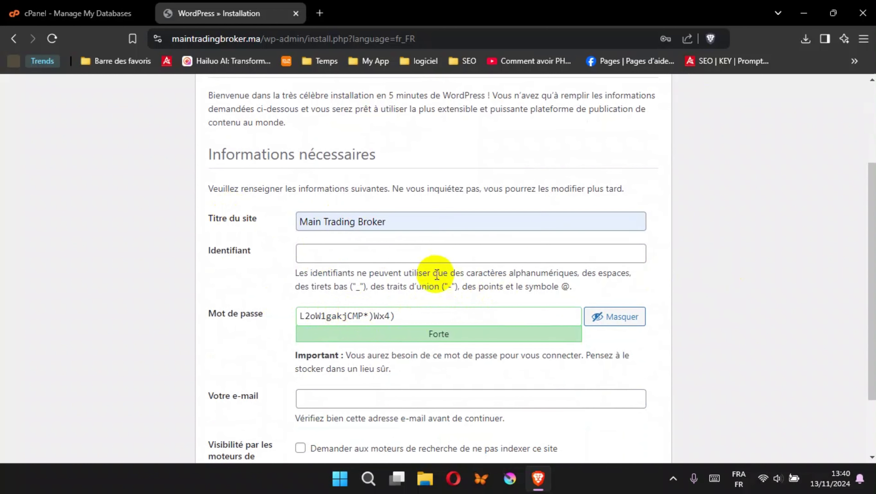
{"action": "left_click", "coordinate": [437, 256]}
{"action": "left_click", "coordinate": [387, 286]}
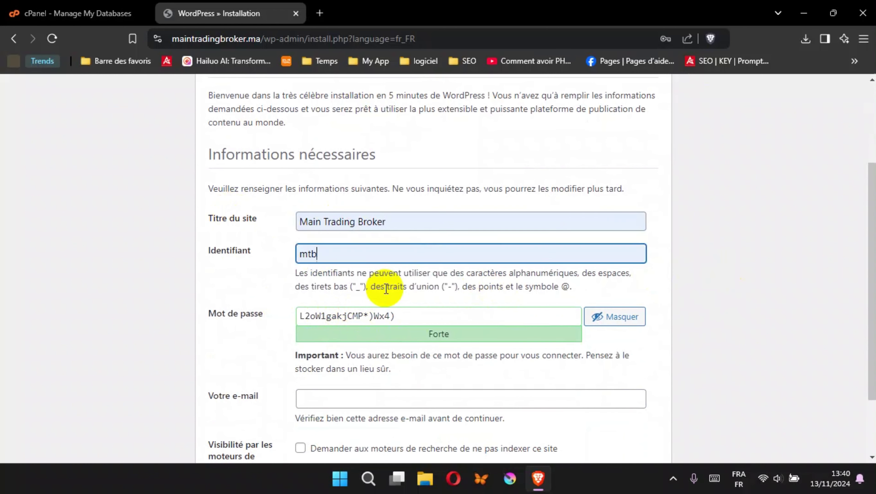
Step: Hide the generated administrator password and replace it with a custom strong password
{"action": "left_click", "coordinate": [381, 307]}
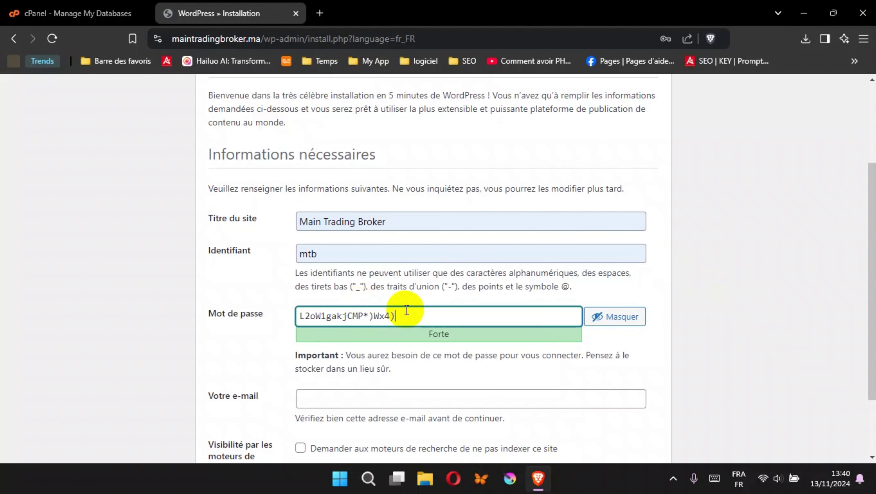
{"action": "left_click", "coordinate": [600, 318]}
{"action": "left_click_drag", "start_coordinate": [461, 320], "coordinate": [266, 318]}
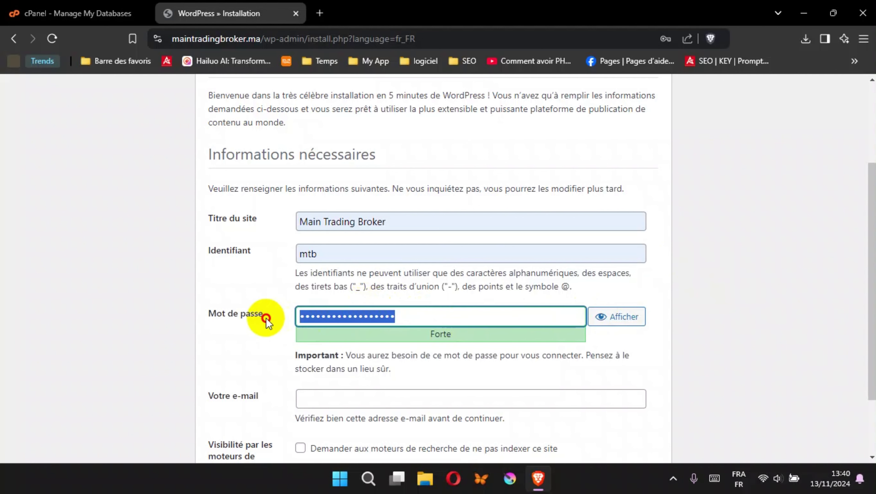
{"action": "type", "text": "••••••"}
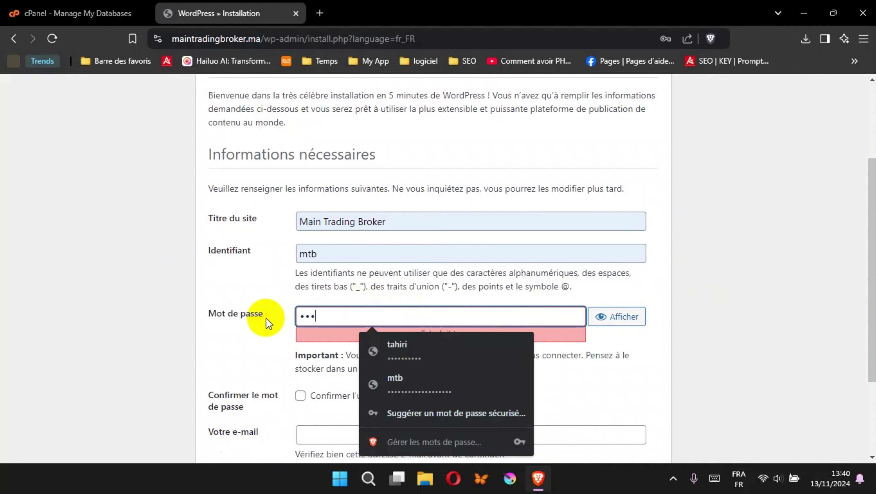
{"action": "type", "text": "•••"}
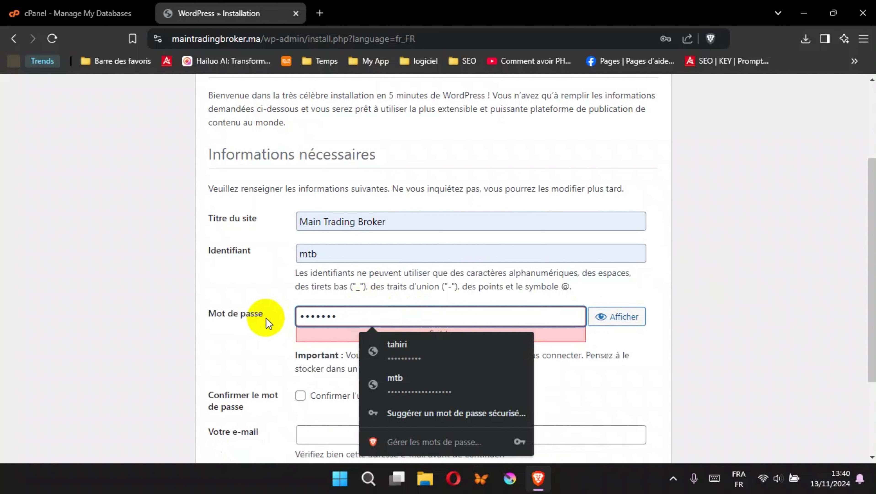
{"action": "type", "text": "•••••••••"}
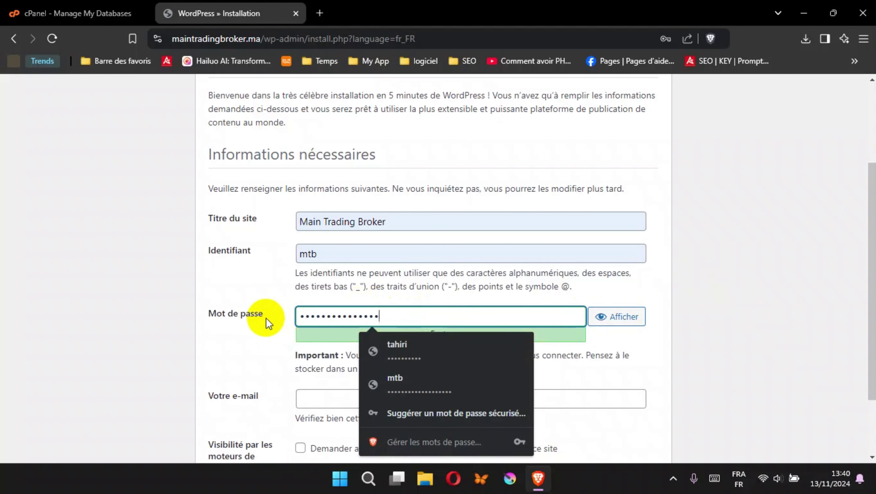
{"action": "key", "text": "Tab"}
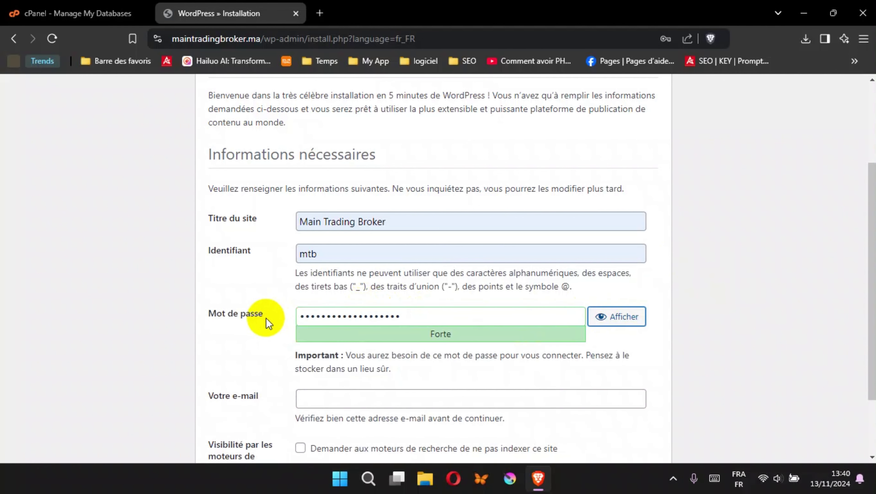
Step: Fill in the site's contact e-mail, ask search engines not to index the site, and install WordPress
{"action": "left_click", "coordinate": [328, 398]}
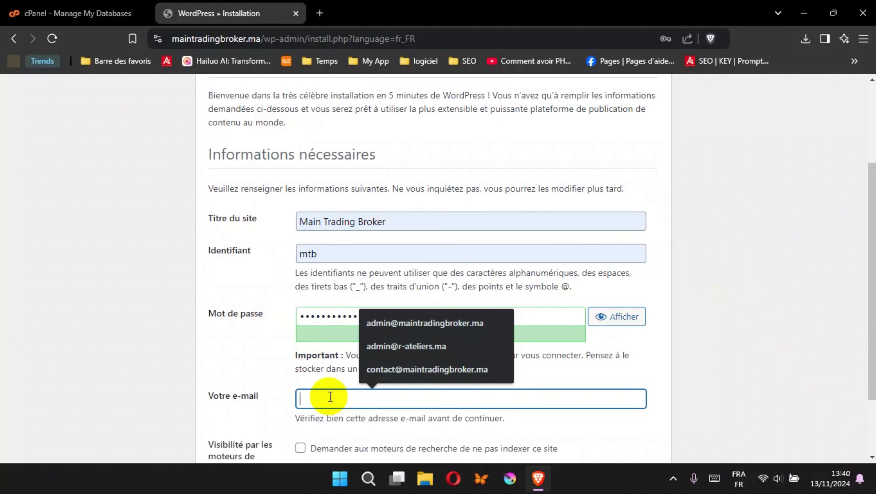
{"action": "left_click", "coordinate": [401, 372]}
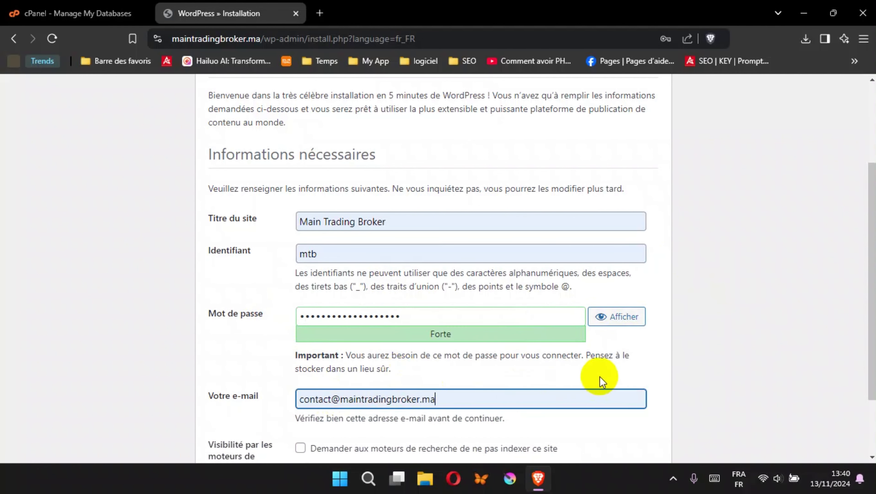
{"action": "left_click", "coordinate": [645, 360]}
{"action": "scroll", "coordinate": [646, 363], "scroll_direction": "down", "scroll_amount": 2}
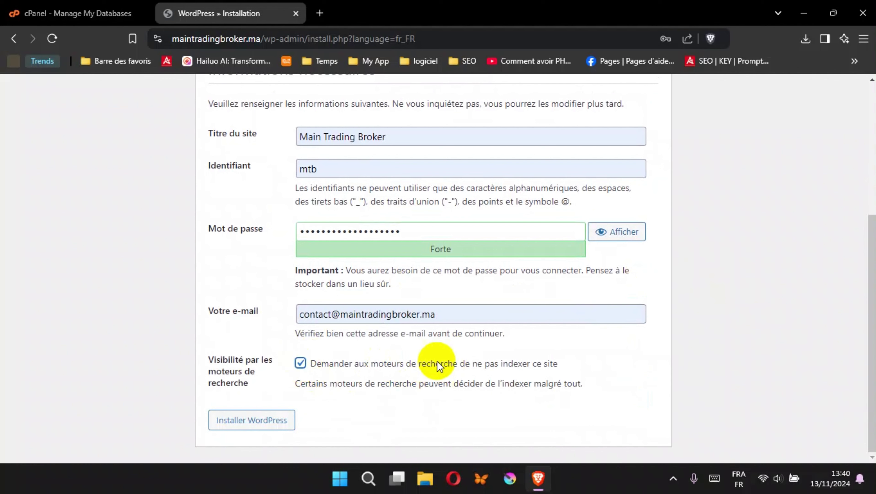
{"action": "left_click", "coordinate": [246, 426]}
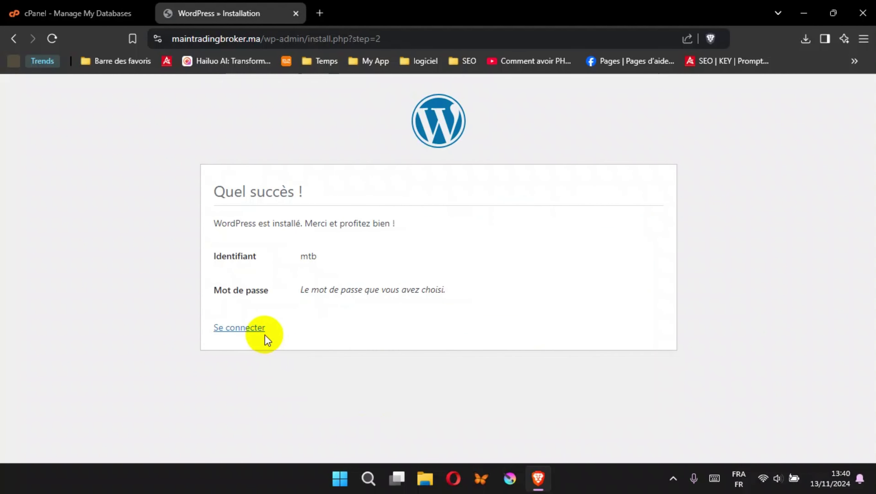
Step: Log in to the new WordPress site as mtb with the account password
{"action": "left_click", "coordinate": [249, 329]}
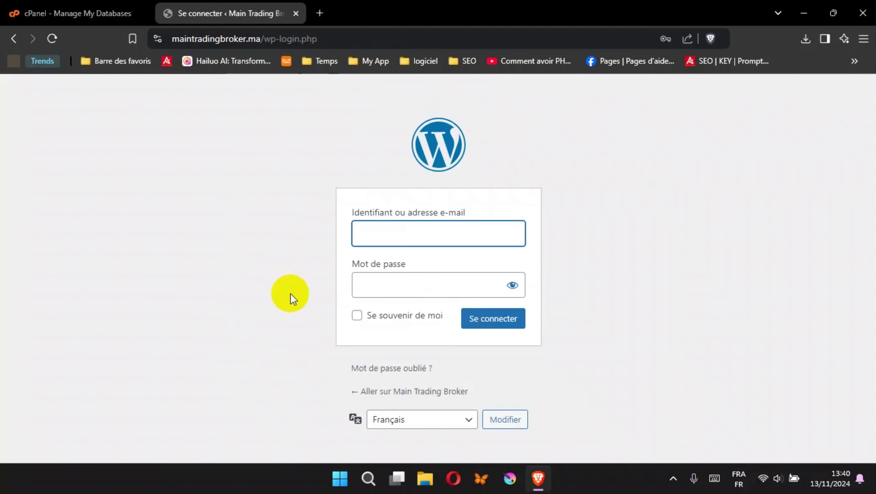
{"action": "left_click", "coordinate": [424, 234]}
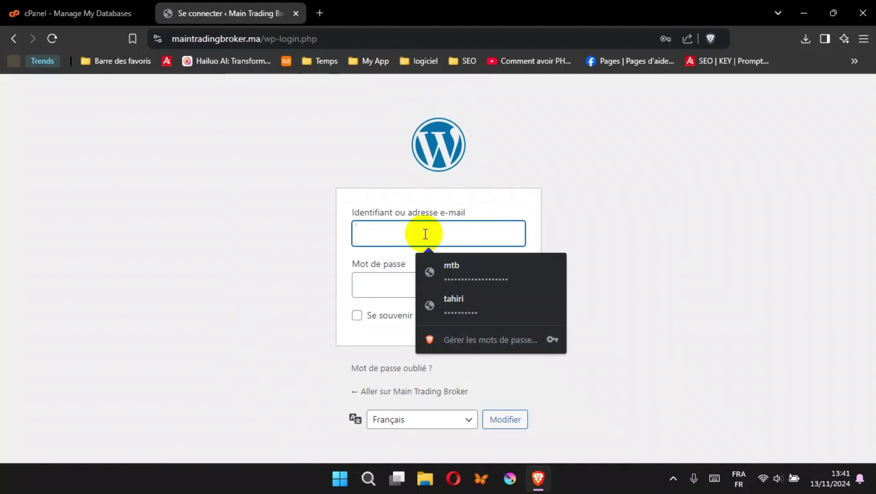
{"action": "type", "text": "mtb"}
{"action": "key", "text": "Tab"}
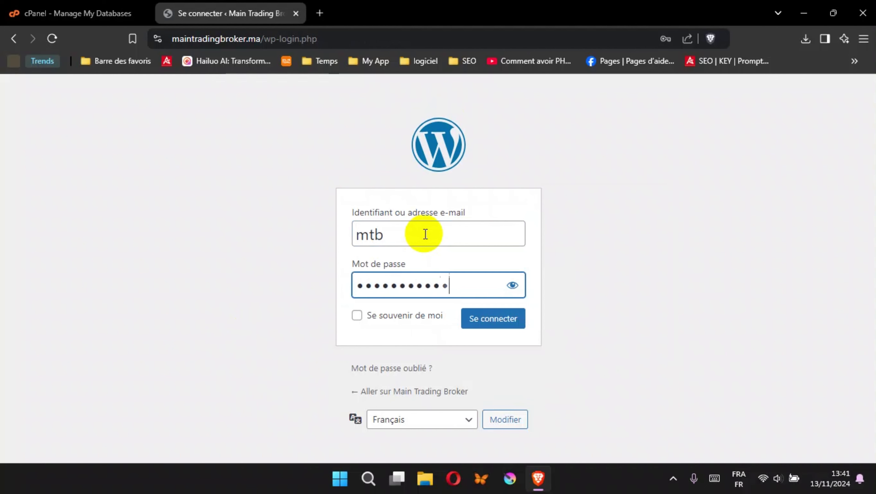
{"action": "type", "text": "*"}
{"action": "left_click", "coordinate": [476, 327]}
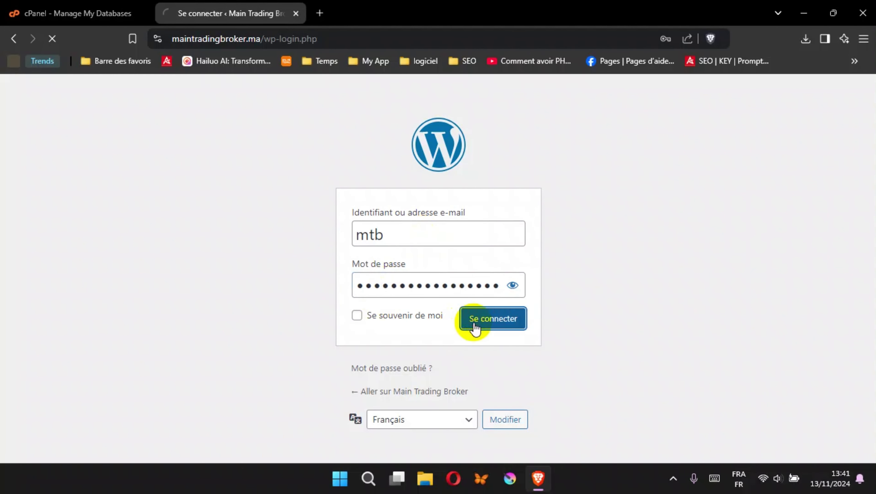
{"action": "left_click", "coordinate": [535, 274]}
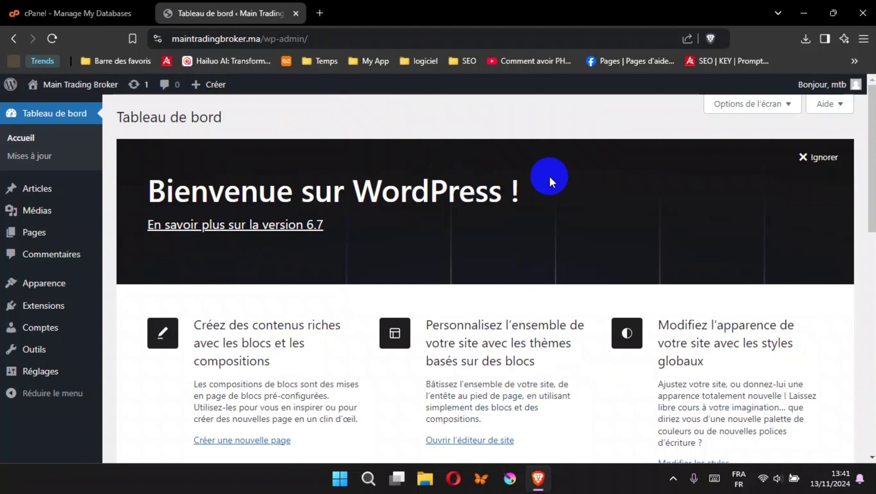
Step: Hide all six dashboard elements, from the welcome panel to site health, through the screen options, and close the options
{"action": "left_click", "coordinate": [774, 103]}
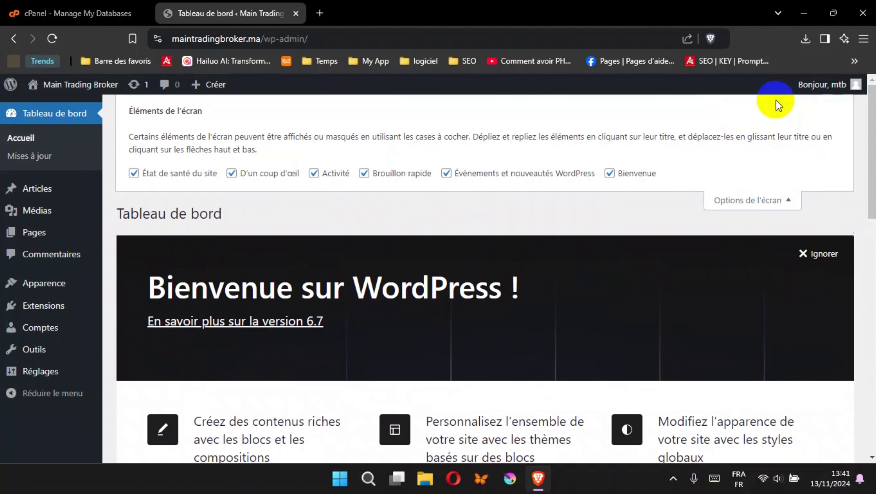
{"action": "left_click", "coordinate": [608, 172]}
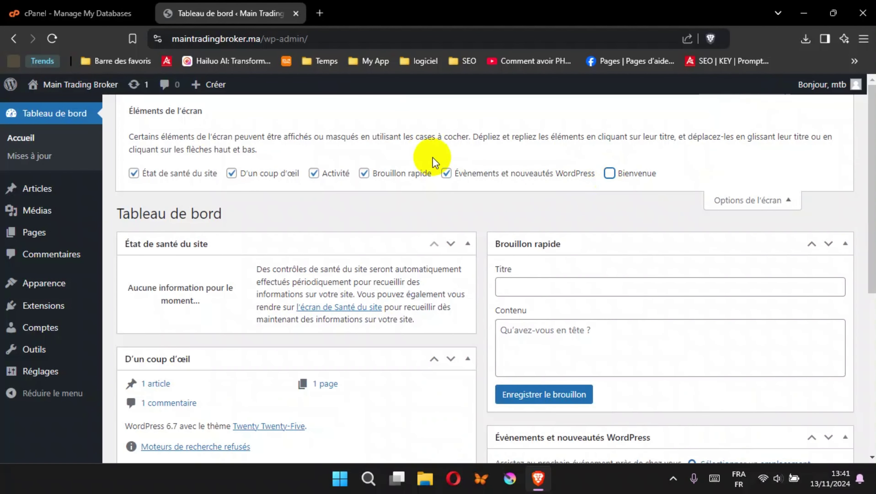
{"action": "left_click", "coordinate": [446, 173]}
{"action": "left_click", "coordinate": [364, 172]}
{"action": "left_click", "coordinate": [314, 173]}
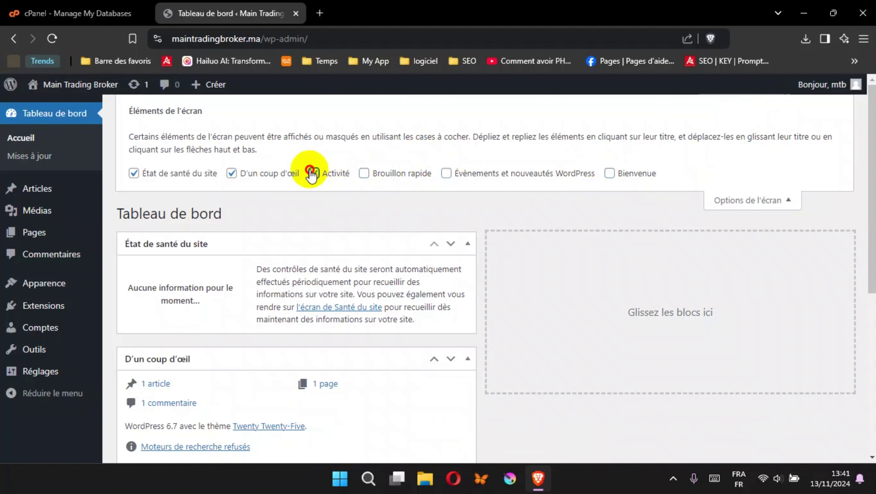
{"action": "left_click", "coordinate": [231, 174]}
{"action": "left_click", "coordinate": [133, 173]}
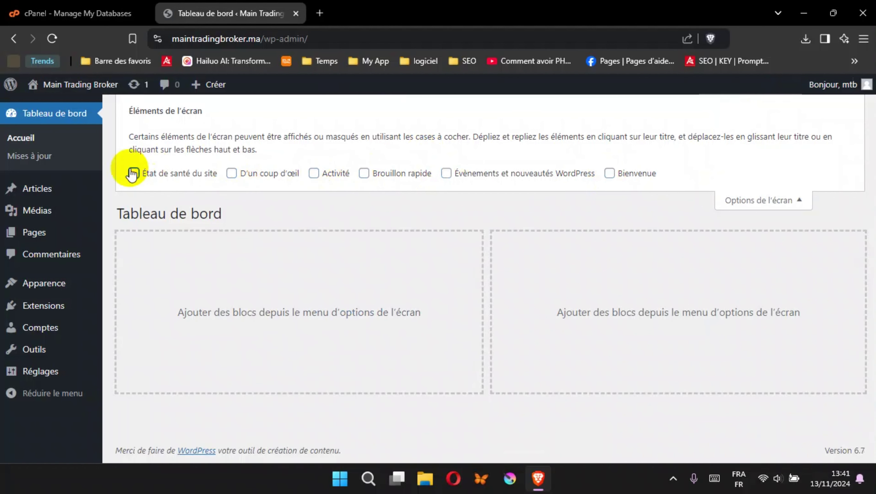
{"action": "left_click", "coordinate": [757, 204]}
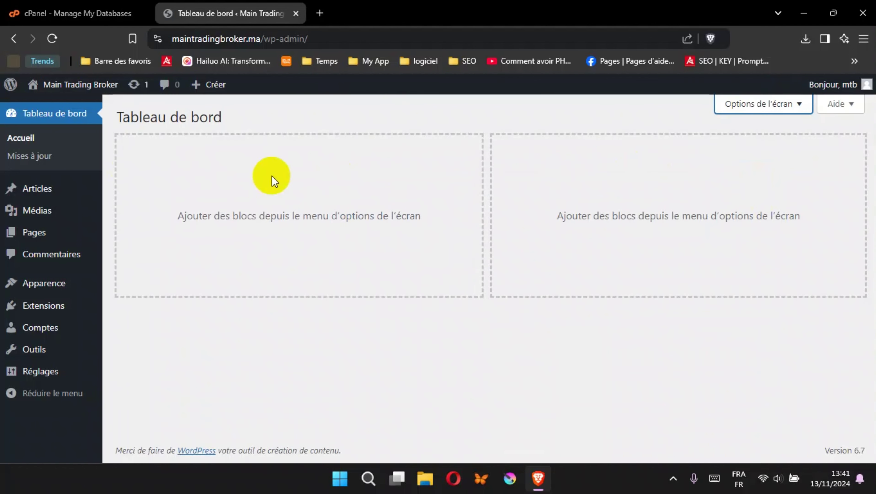
Step: Move the default post "Bonjour tout le monde !" to the trash and delete it permanently
{"action": "left_click", "coordinate": [24, 187]}
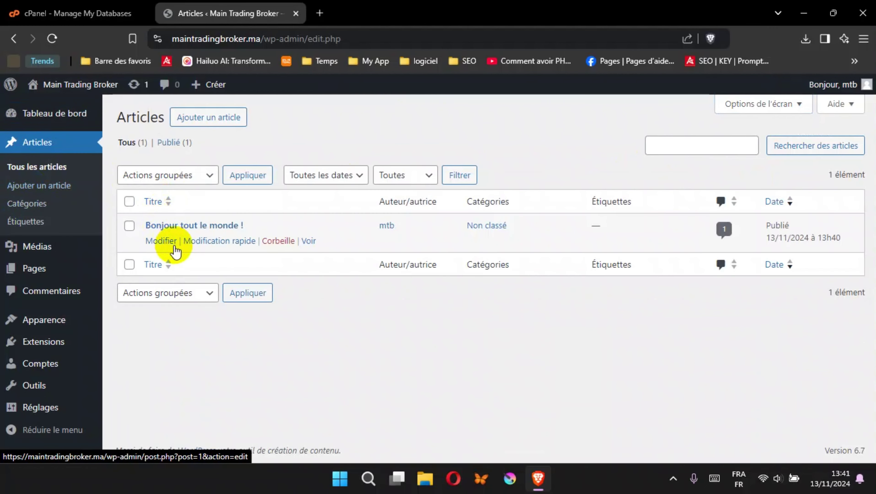
{"action": "left_click", "coordinate": [277, 241]}
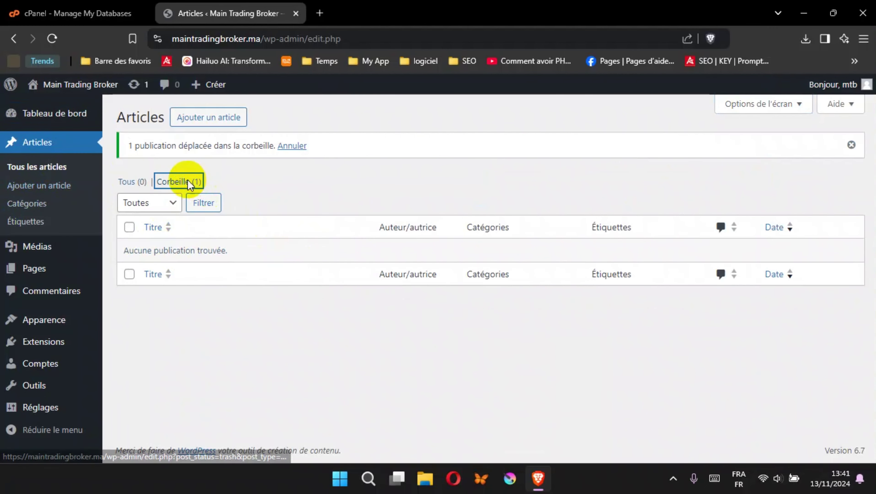
{"action": "left_click", "coordinate": [177, 181]}
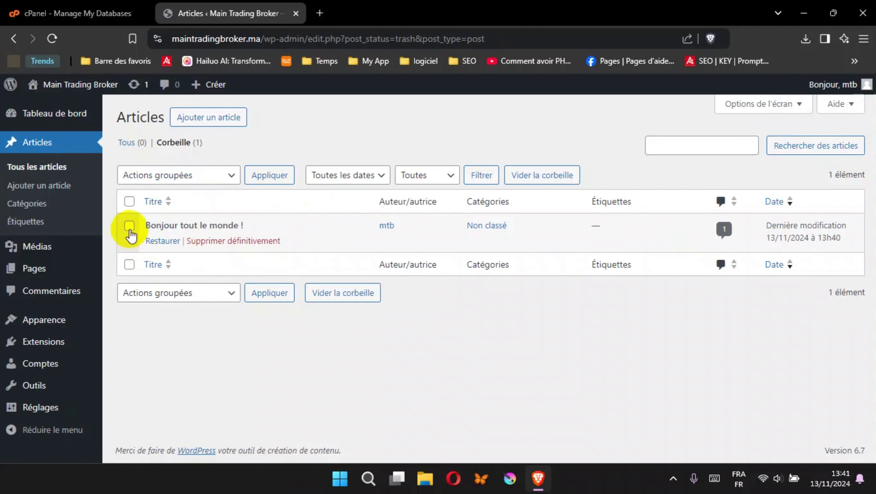
{"action": "left_click", "coordinate": [238, 241]}
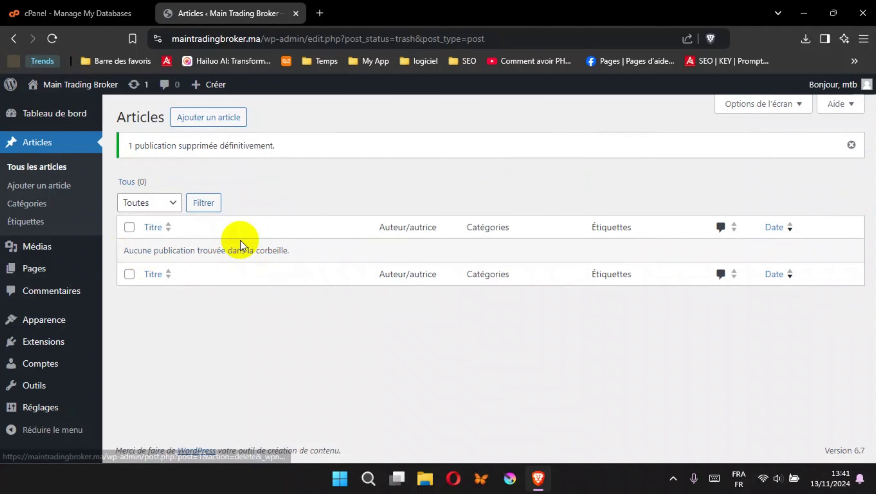
Step: Rename the "Non classé" category to SEO with slug SEO and description "Agence SEO", update it, and view the post tags
{"action": "left_click", "coordinate": [33, 208]}
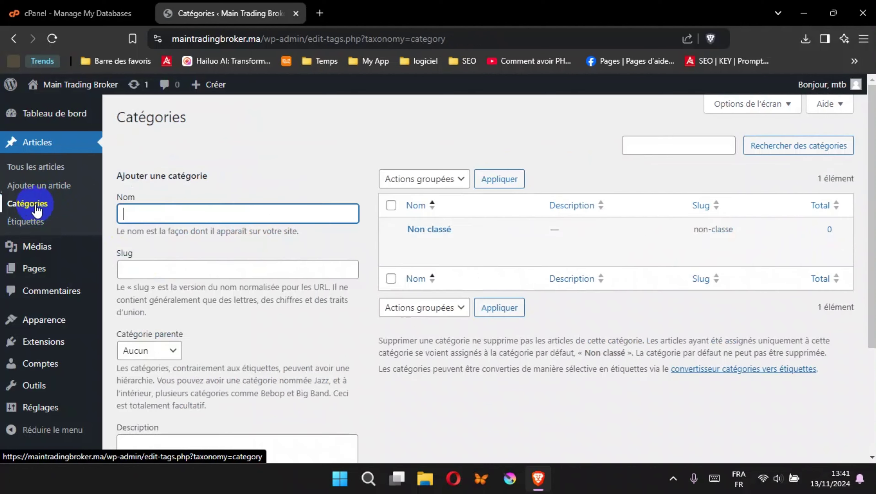
{"action": "mouse_move", "coordinate": [470, 244]}
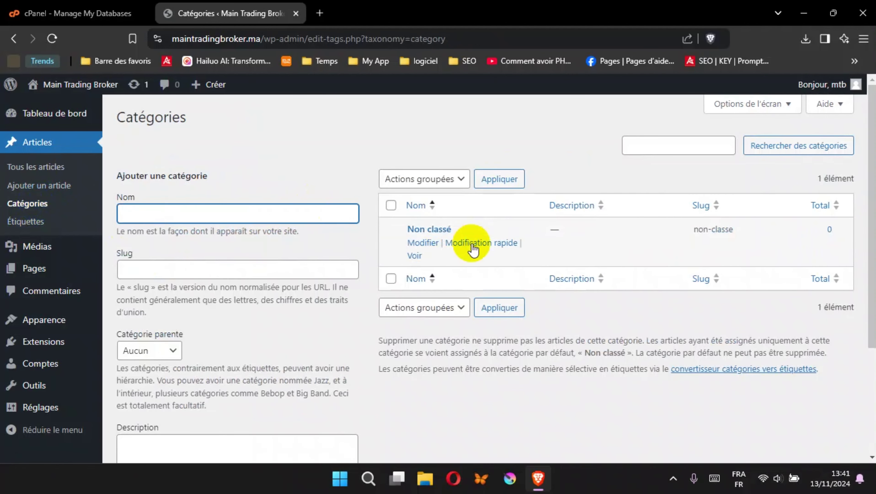
{"action": "left_click", "coordinate": [420, 243]}
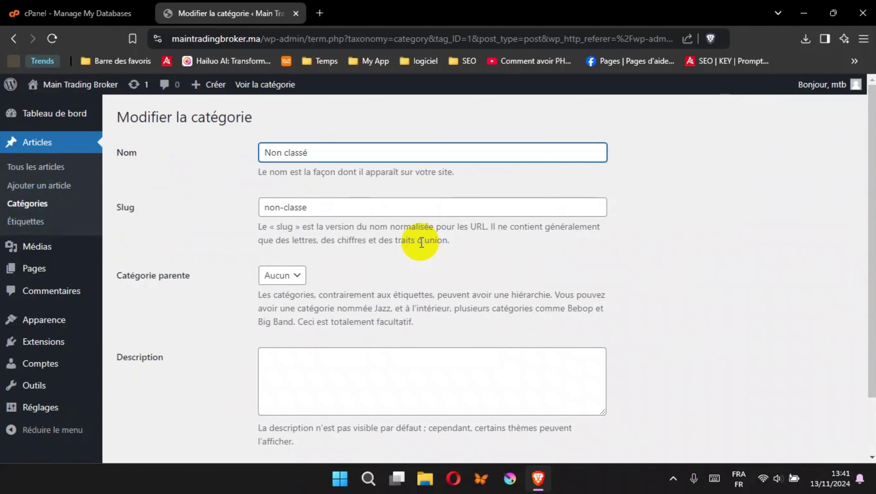
{"action": "left_click_drag", "start_coordinate": [337, 147], "coordinate": [231, 144]}
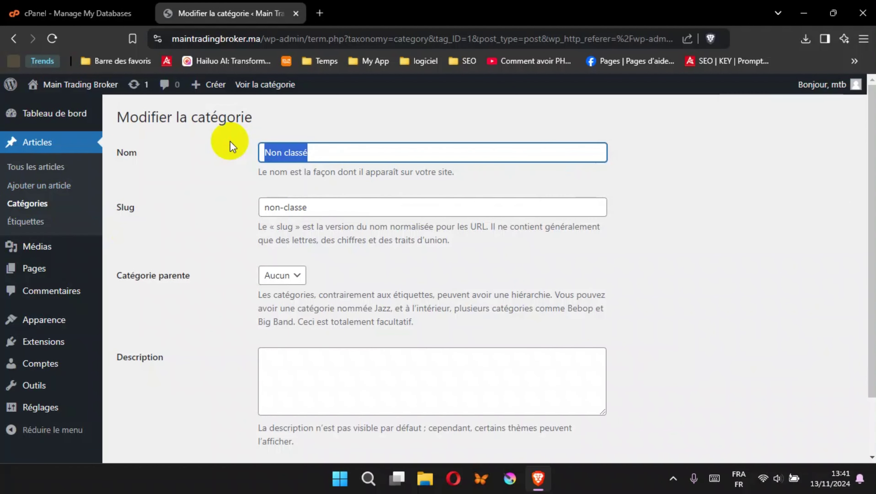
{"action": "type", "text": "SEO"}
{"action": "key", "text": "Tab"}
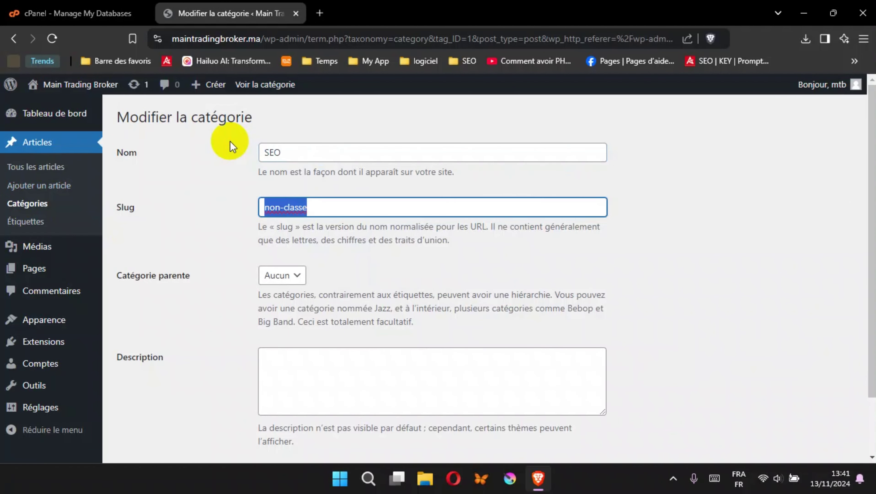
{"action": "type", "text": "SEO"}
{"action": "left_click", "coordinate": [311, 392]}
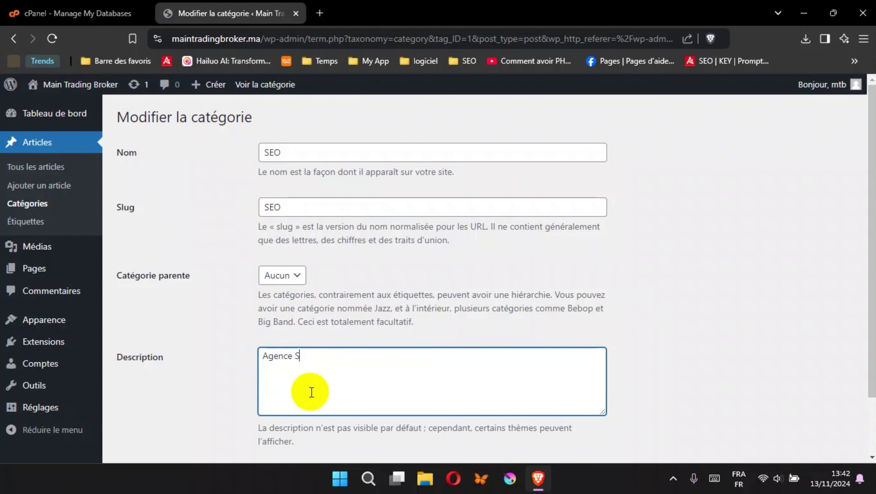
{"action": "scroll", "coordinate": [311, 392], "scroll_direction": "down", "scroll_amount": 2}
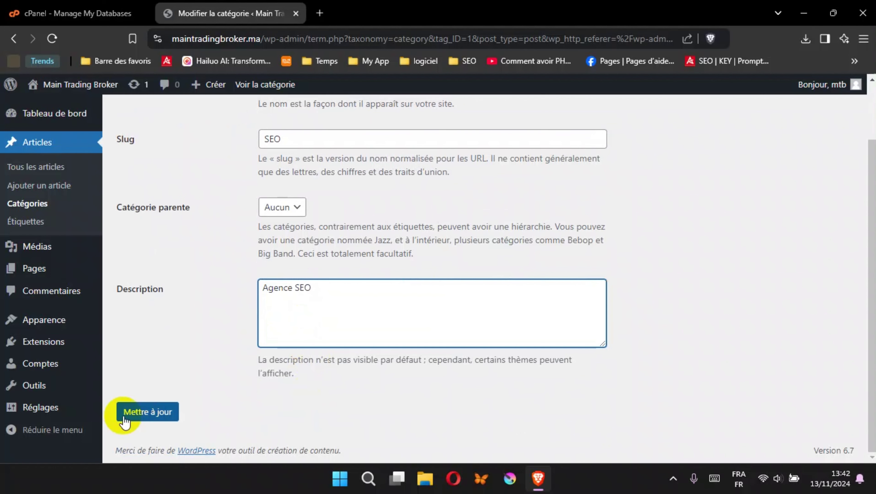
{"action": "left_click", "coordinate": [121, 411]}
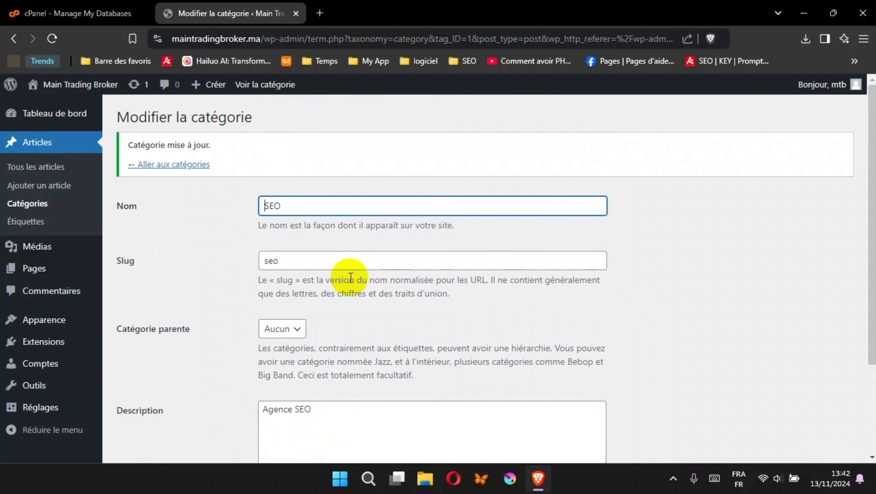
{"action": "left_click", "coordinate": [27, 222]}
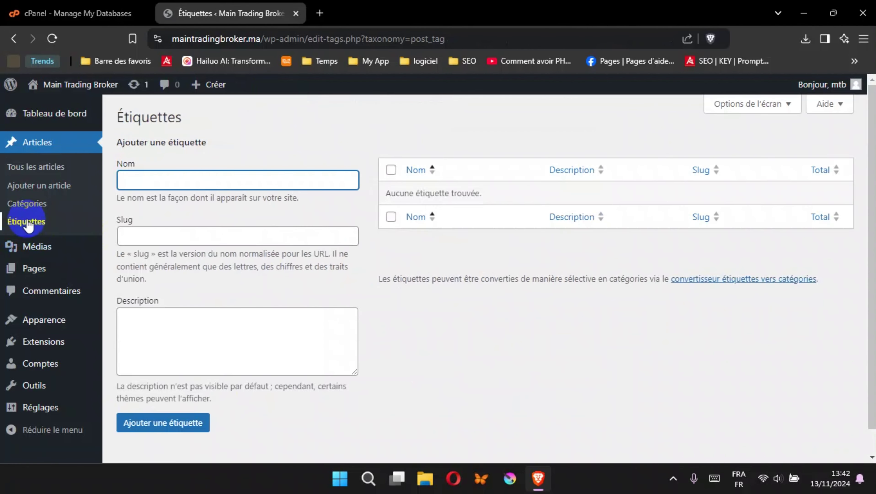
Step: Trash and permanently delete the pages "Politique de confidentialité" and "Page d'exemple", and check the comments list
{"action": "left_click", "coordinate": [33, 270]}
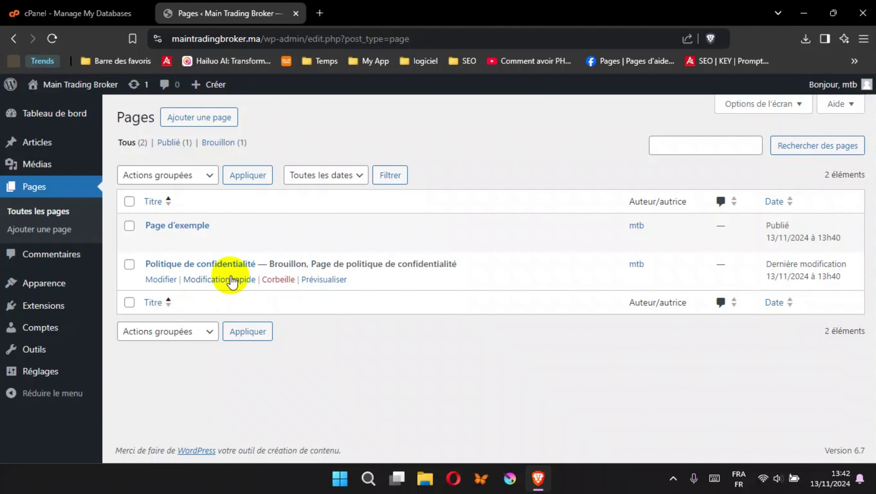
{"action": "left_click", "coordinate": [278, 279]}
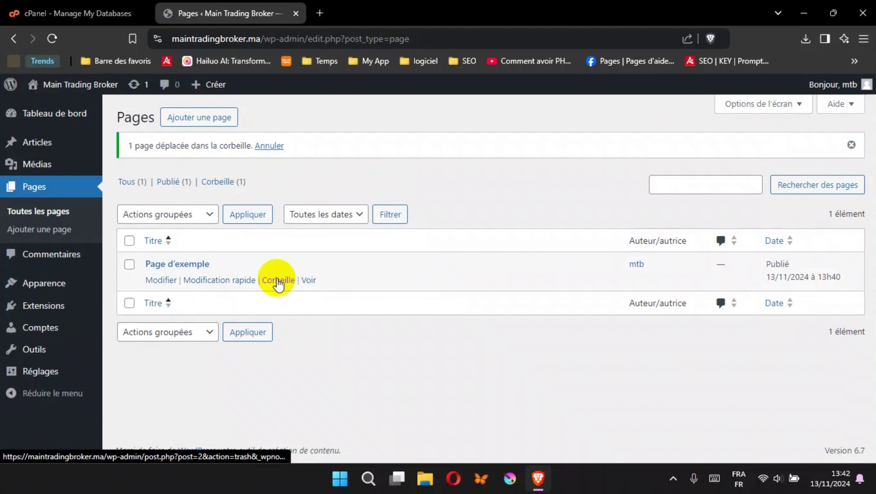
{"action": "left_click", "coordinate": [280, 279]}
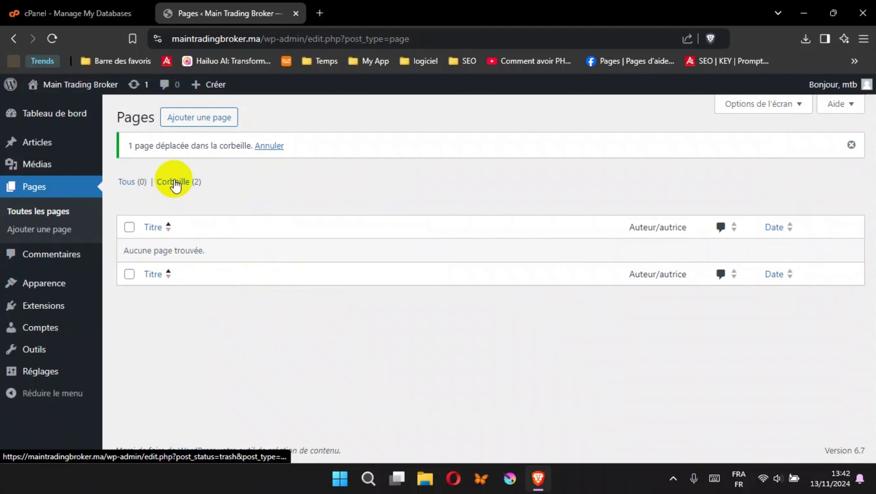
{"action": "left_click", "coordinate": [174, 182]}
{"action": "left_click", "coordinate": [129, 201]}
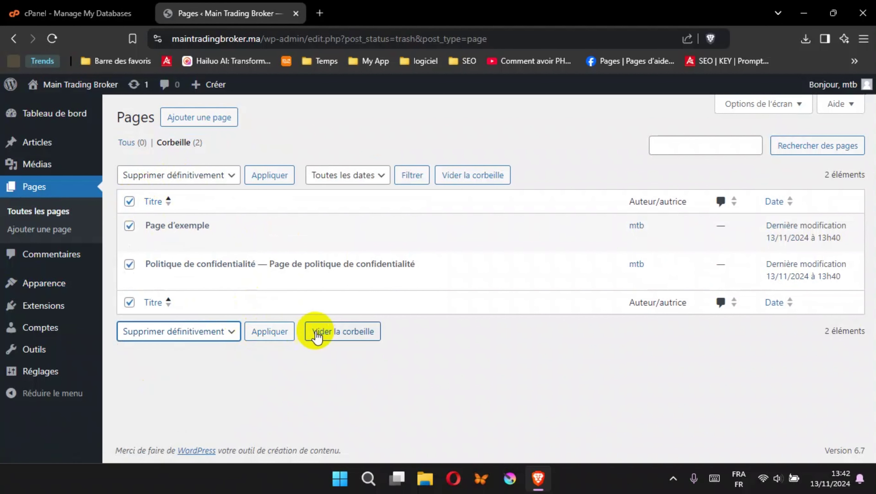
{"action": "left_click", "coordinate": [328, 332]}
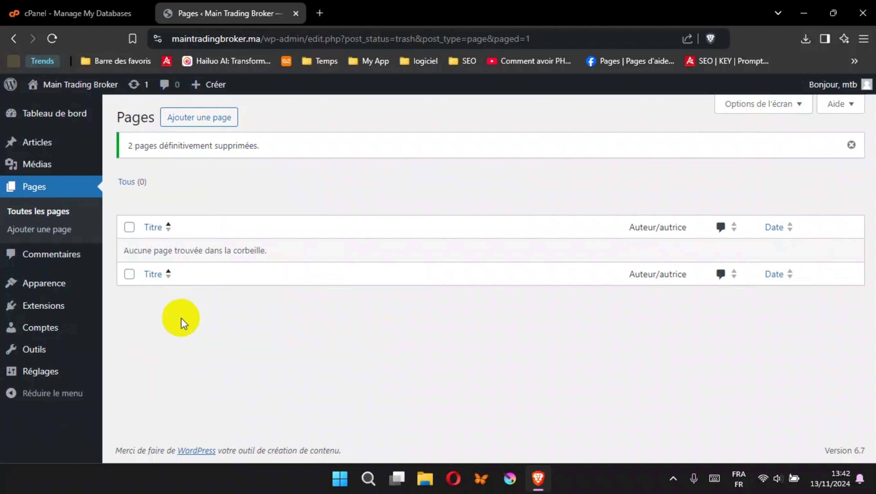
{"action": "left_click", "coordinate": [58, 253]}
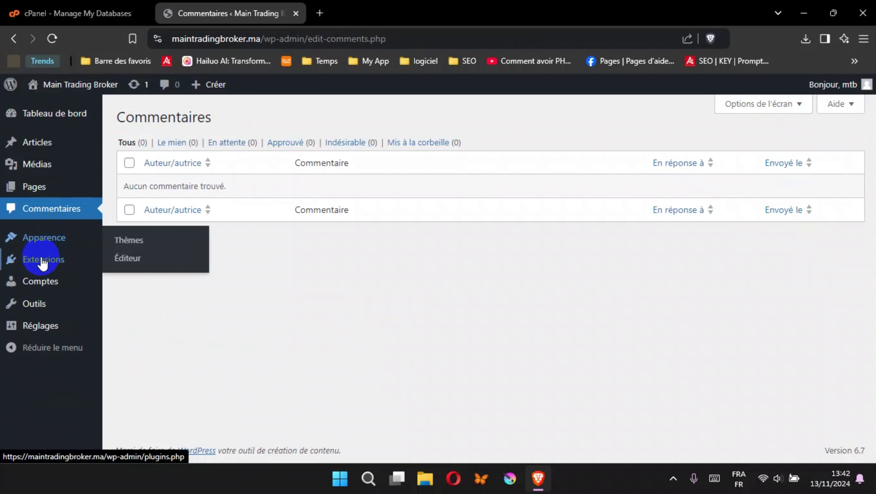
Step: Delete the Akismet Anti-spam and Hello Dolly plugins, confirming each deletion, and return to the dashboard
{"action": "mouse_move", "coordinate": [41, 268]}
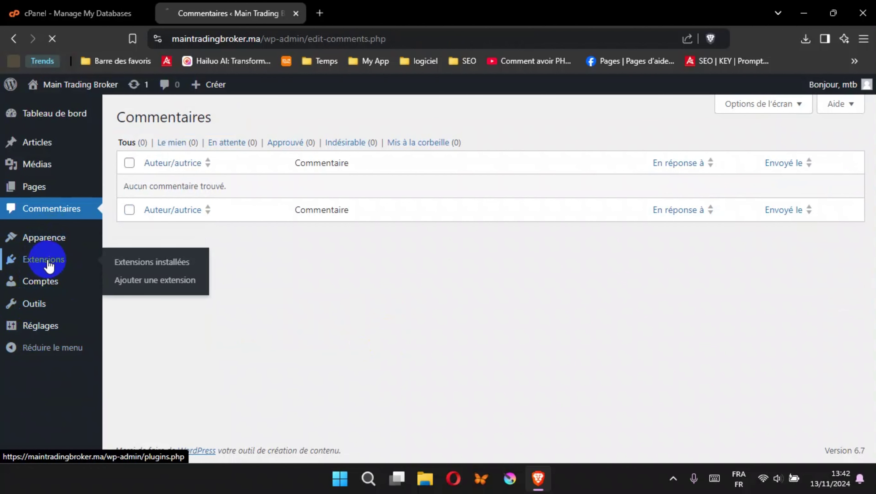
{"action": "left_click", "coordinate": [40, 260]}
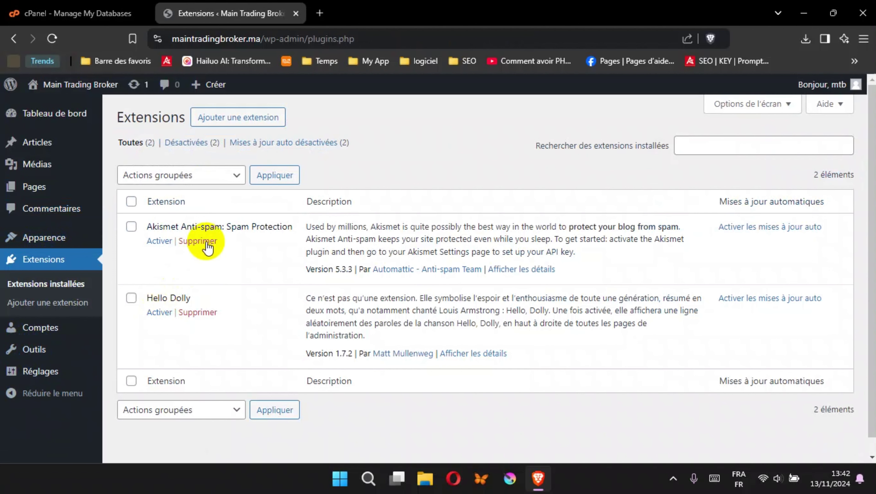
{"action": "left_click", "coordinate": [197, 240]}
{"action": "left_click", "coordinate": [484, 129]}
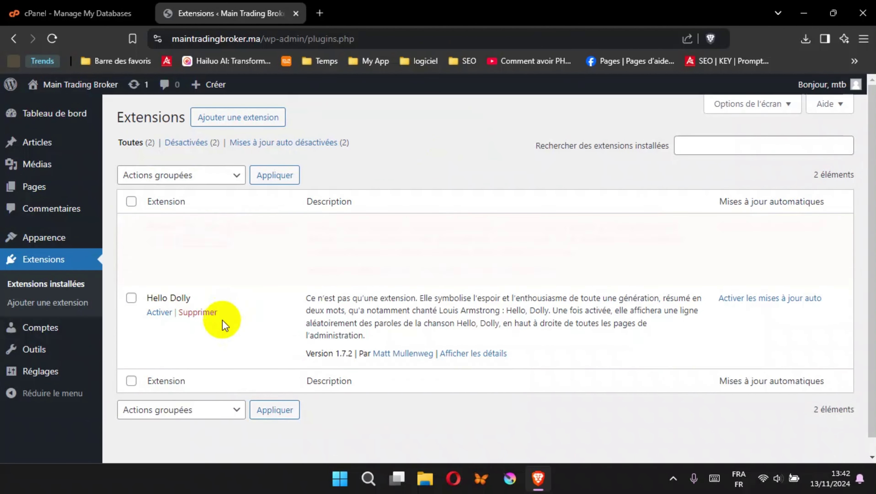
{"action": "left_click", "coordinate": [198, 266]}
{"action": "left_click", "coordinate": [485, 116]}
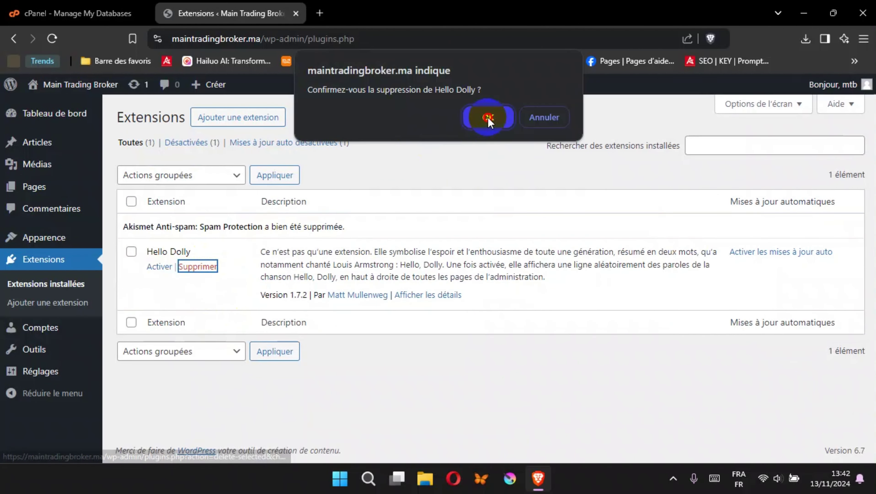
{"action": "left_click", "coordinate": [72, 167]}
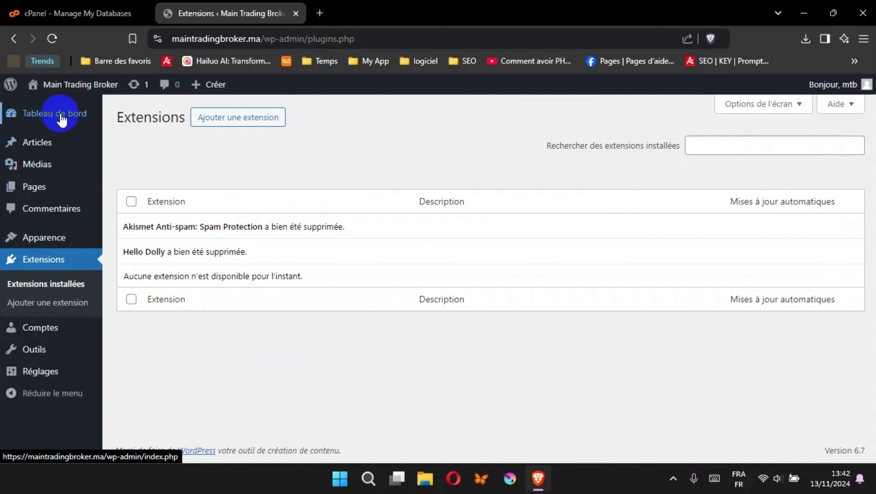
{"action": "left_click", "coordinate": [70, 112]}
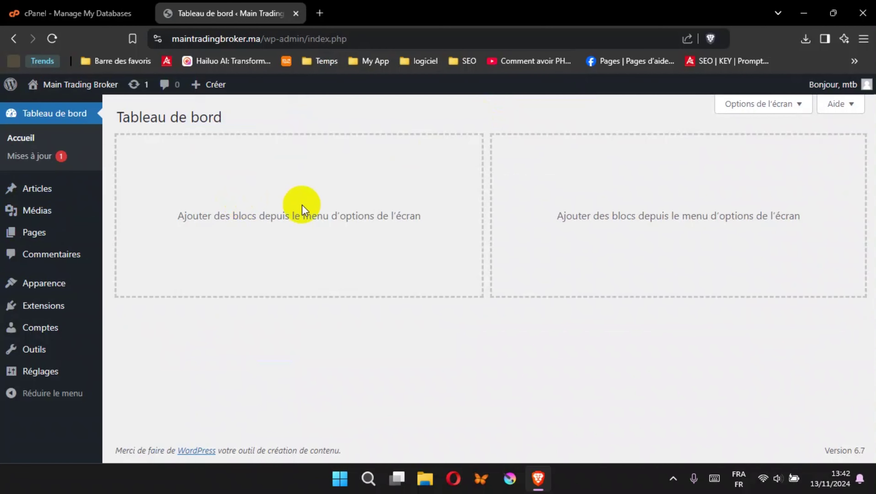